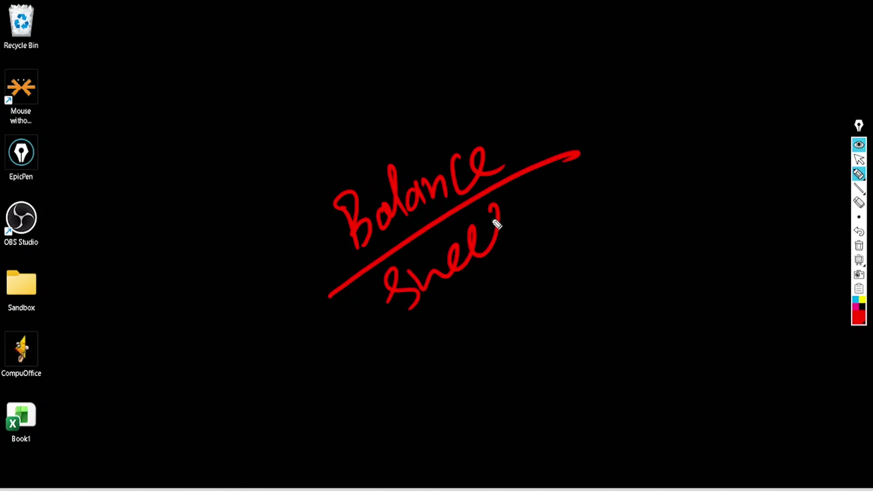
Underline the 'Balance Sheet' note, then wipe all handwriting from the screen
drag(417, 329, 537, 237)
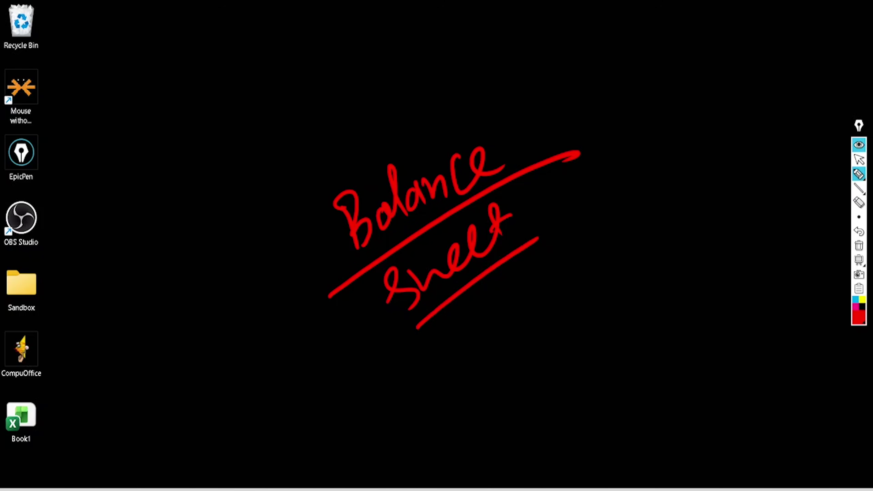
click(858, 246)
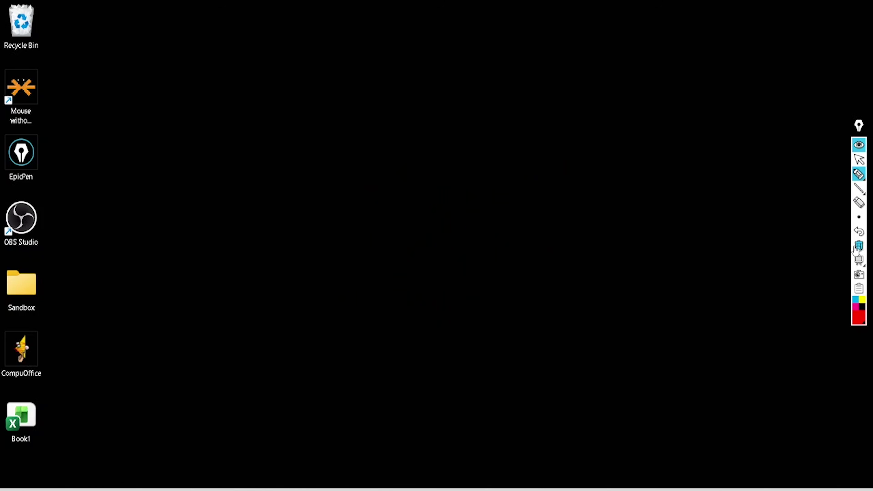
click(858, 174)
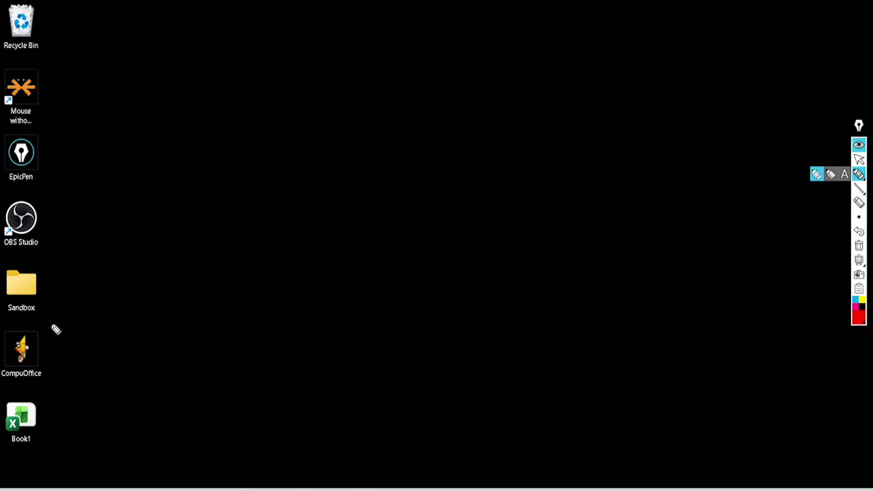
Circle the CompuOffice shortcut, clear the ink and select the shortcut
mouse_move(43, 315)
mouse_down()
mouse_move(6, 371)
mouse_move(35, 314)
mouse_up()
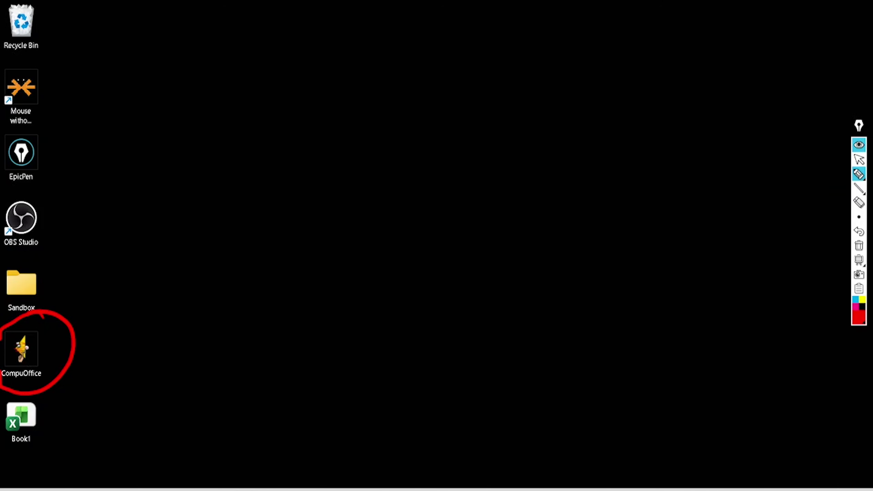
click(858, 245)
click(859, 159)
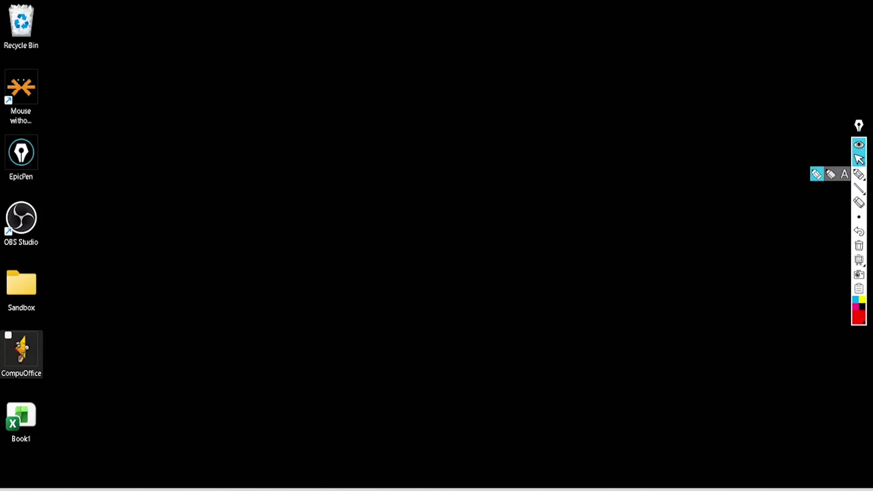
click(21, 350)
Launch CompuOffice and log in with the user name and password
double_click(21, 350)
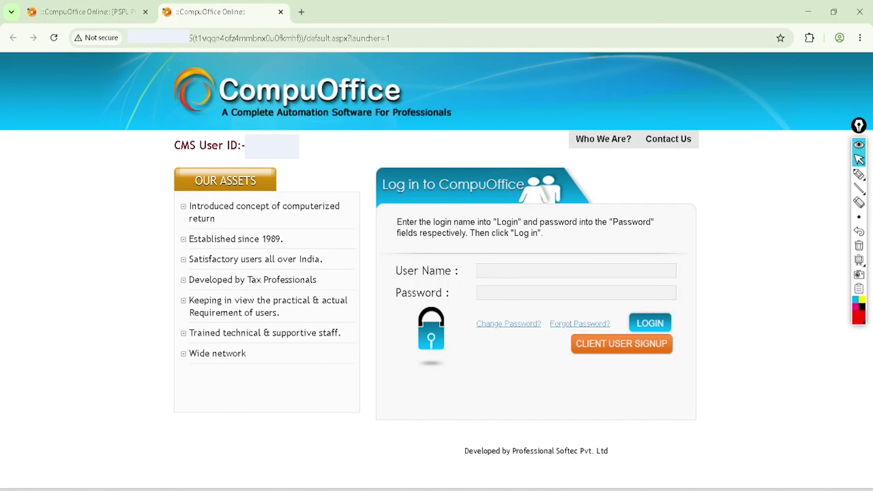
text(SANJAY)
click(480, 293)
key(Return)
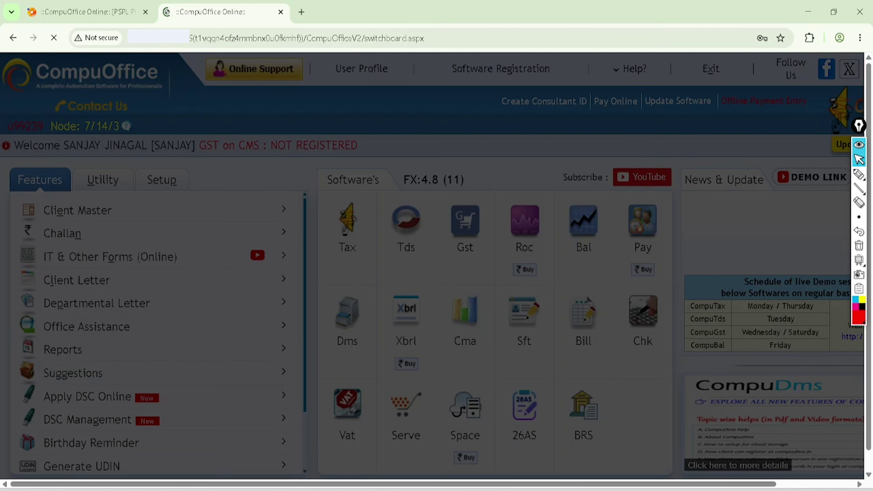
Close the Instagram promotion and the Install Java notice, circling the Tax software
click(858, 174)
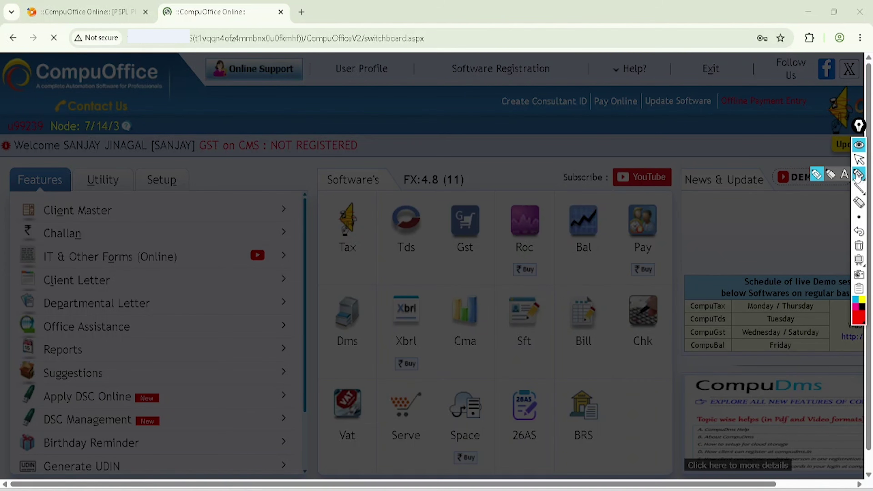
click(859, 159)
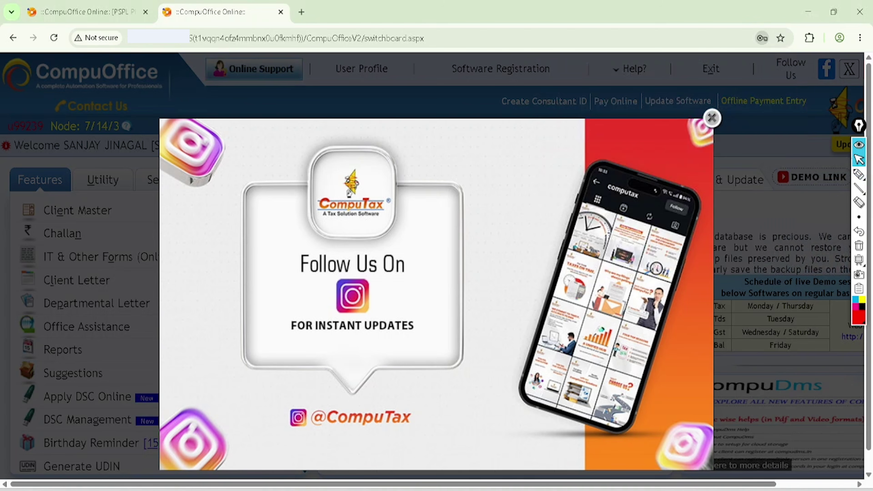
click(712, 118)
click(858, 175)
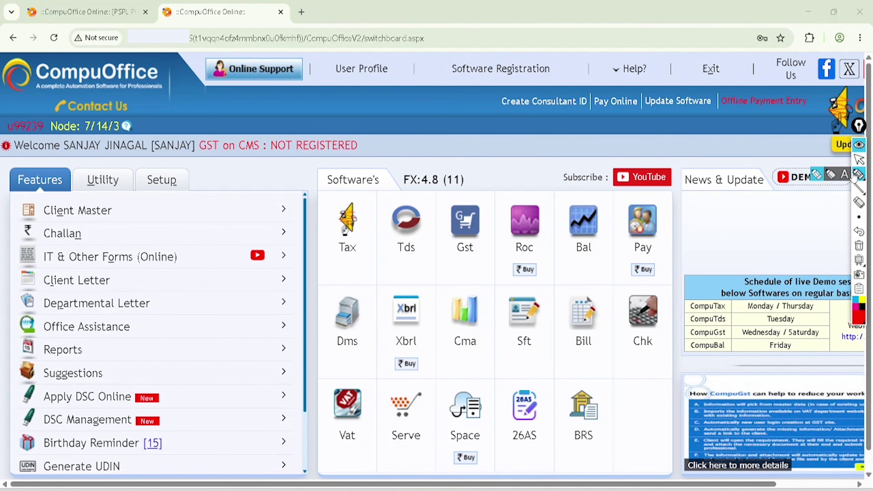
mouse_move(364, 177)
mouse_down()
mouse_move(320, 220)
mouse_move(365, 175)
mouse_up()
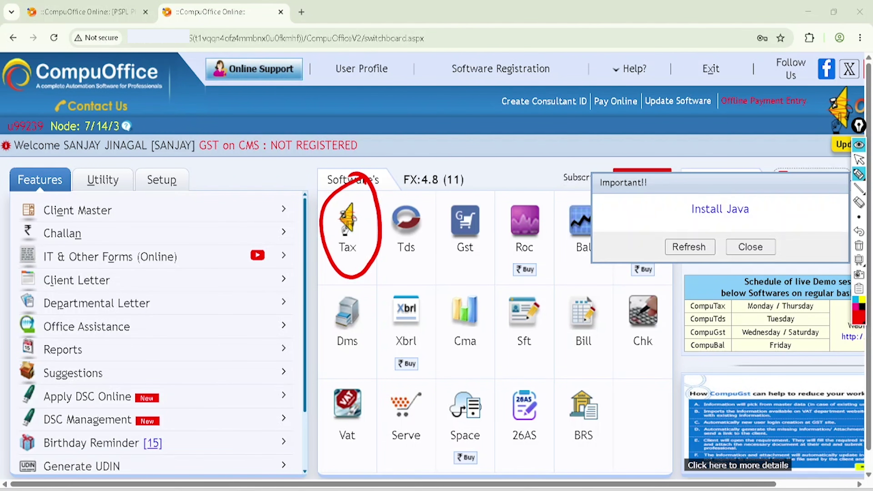
click(758, 247)
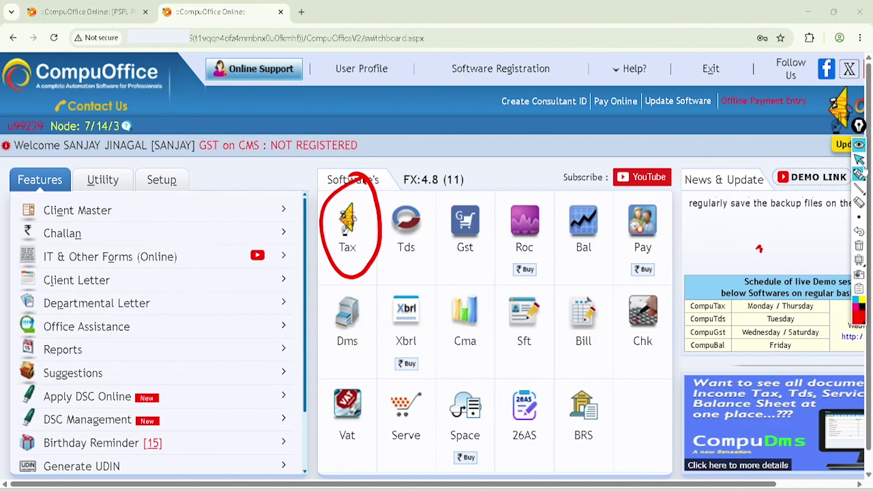
Clear the annotations and open the CompuTax module
click(859, 245)
click(859, 159)
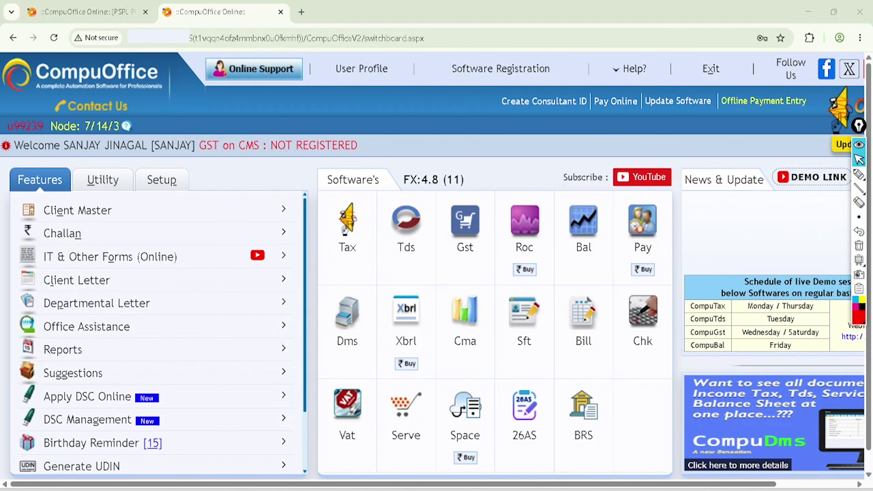
click(347, 225)
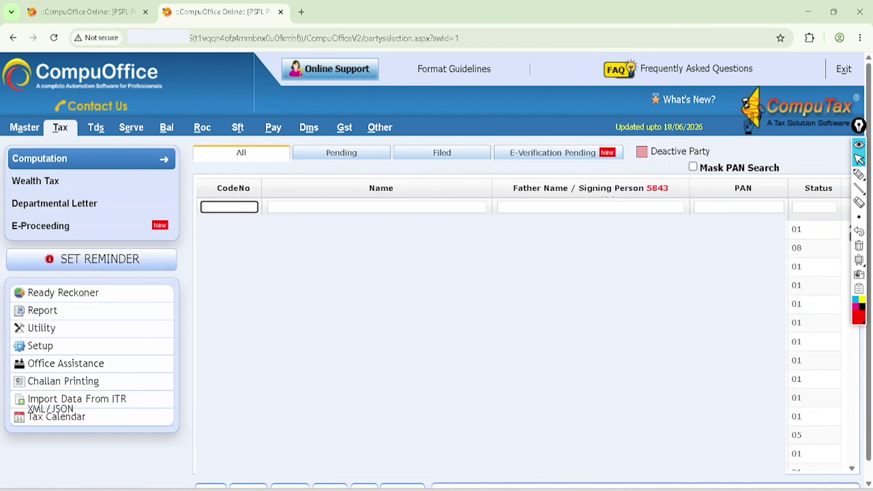
Highlight the Name and Father Name column headings, then clear the marks
click(859, 175)
click(817, 175)
drag(369, 188, 414, 167)
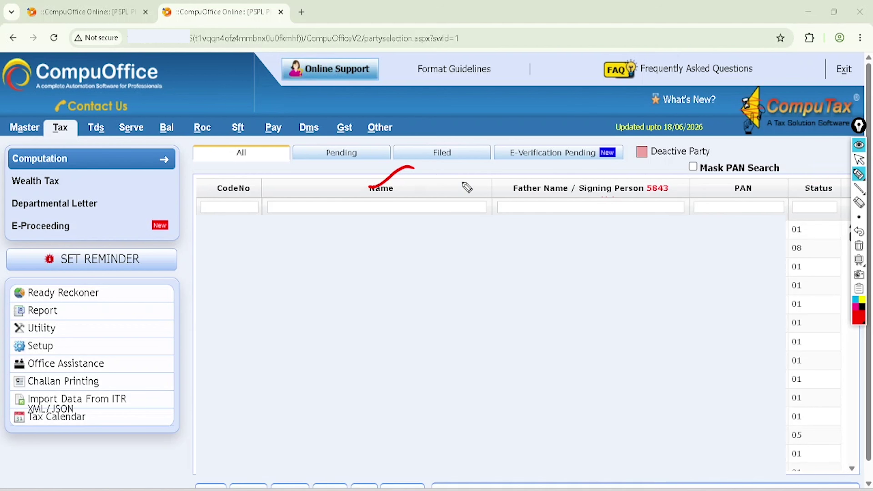
drag(528, 188, 588, 166)
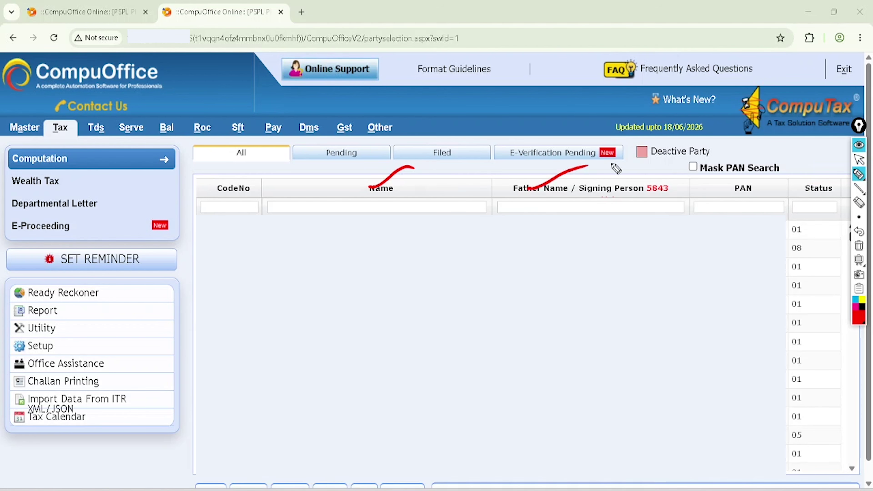
click(859, 160)
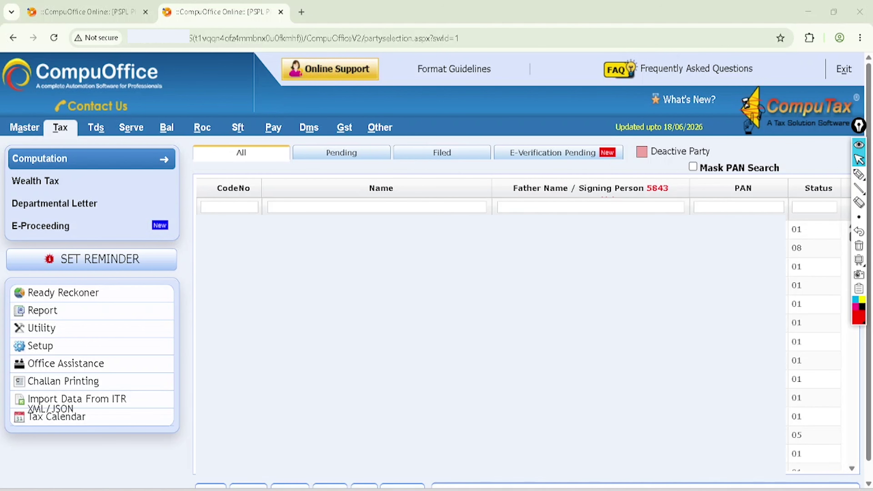
Filter the client list by the client's name and open the DEMO1 record
click(344, 207)
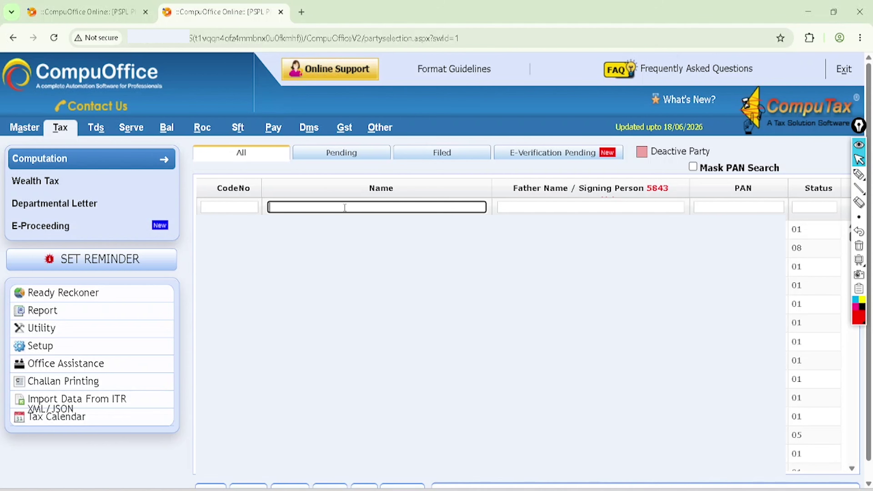
text(SANJAYN)
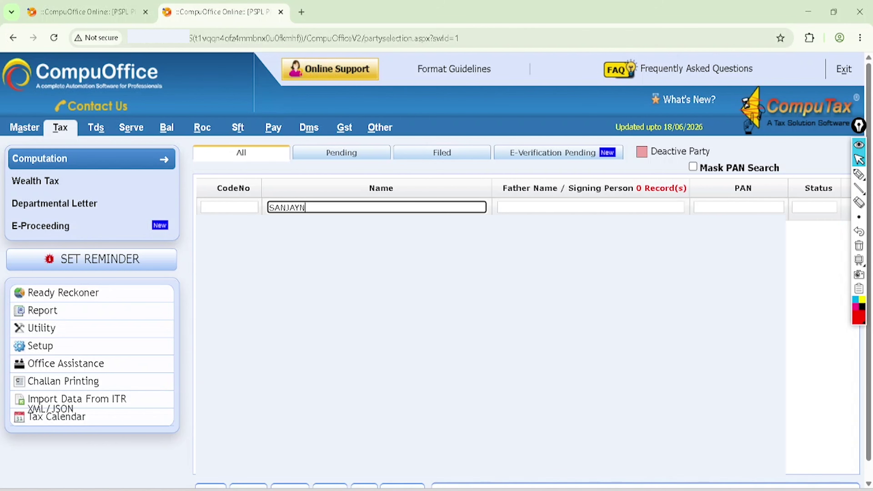
key(BackSpace)
text(JIN)
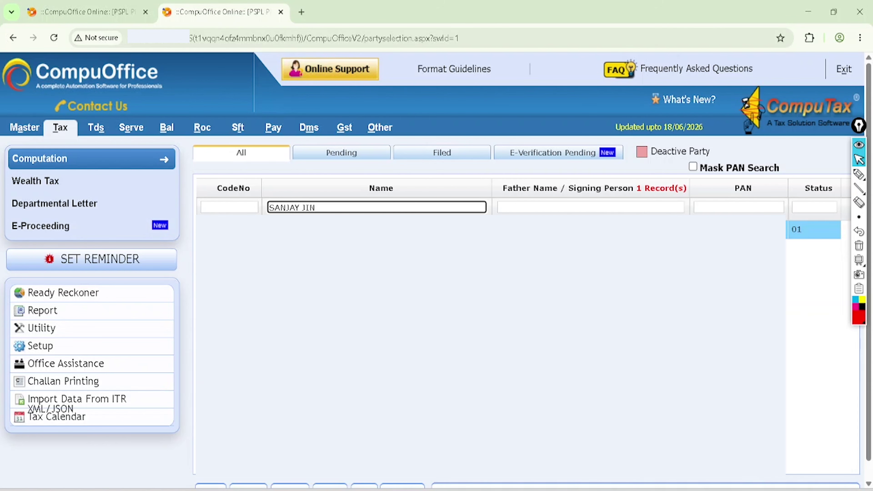
key(Return)
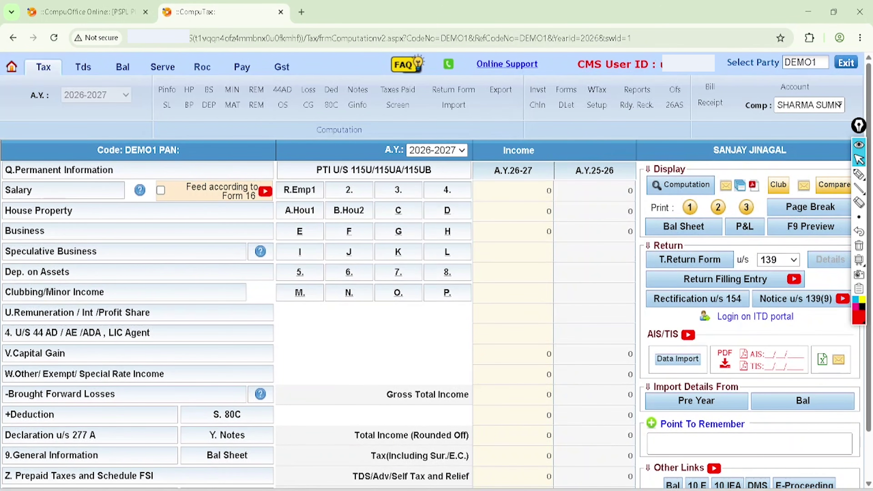
Box the client name, assessment year selector and client code DEMO1, then clear them
click(859, 188)
click(827, 188)
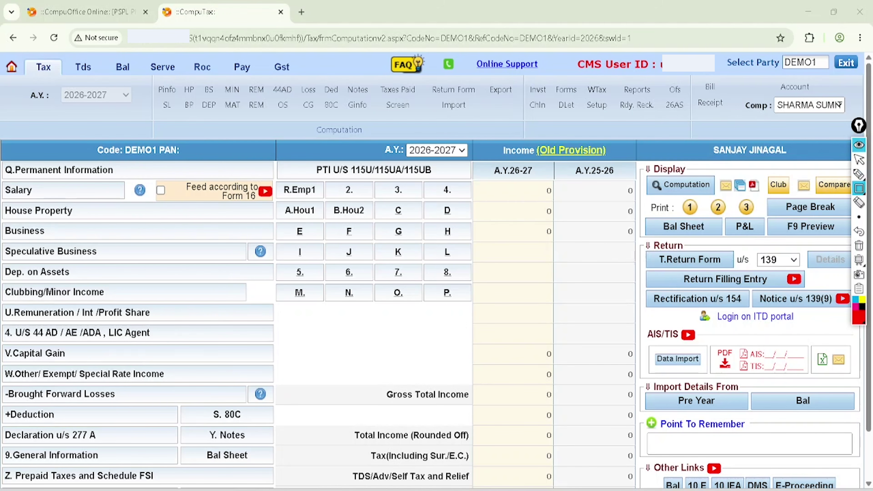
mouse_move(691, 112)
mouse_down()
mouse_move(798, 170)
mouse_move(824, 171)
mouse_up()
drag(375, 125, 491, 198)
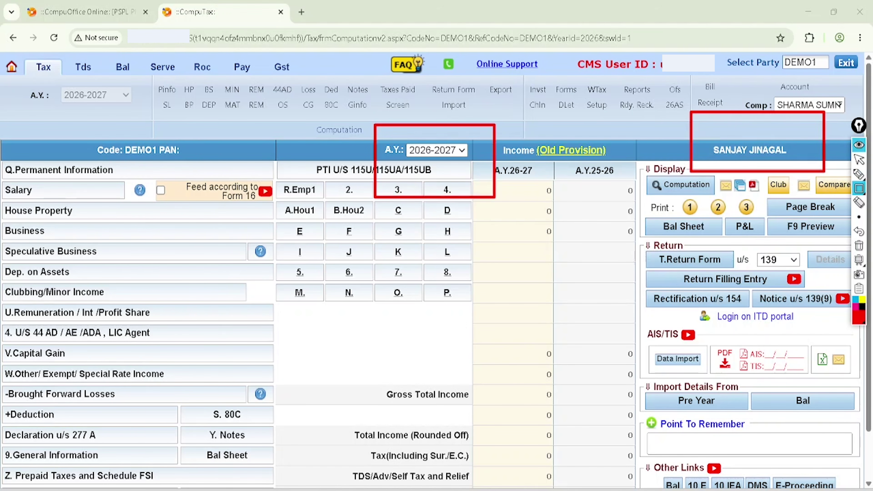
mouse_move(77, 119)
mouse_down()
mouse_move(98, 179)
mouse_move(224, 196)
mouse_up()
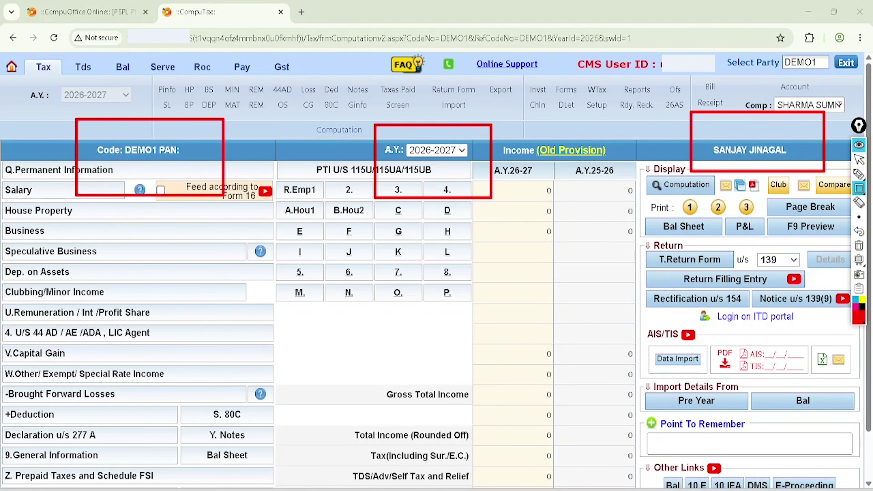
click(858, 245)
click(859, 159)
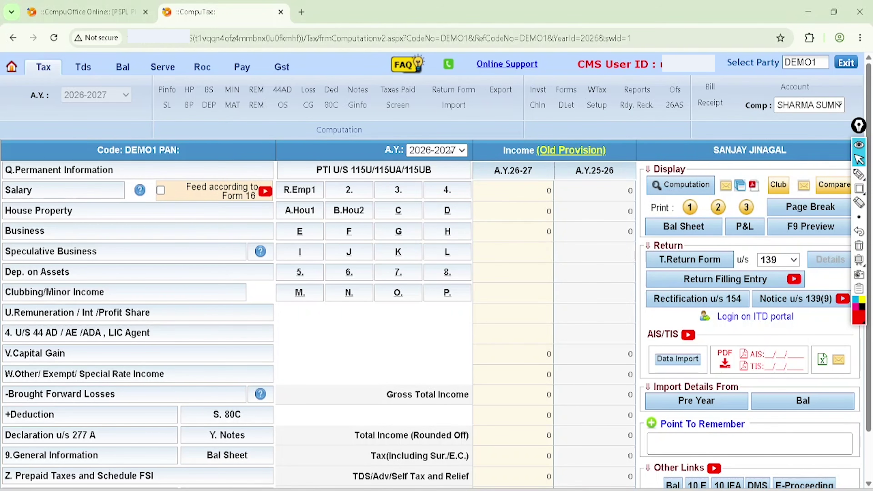
Check the assessment year list, keeping 2026-2027 selected
click(436, 149)
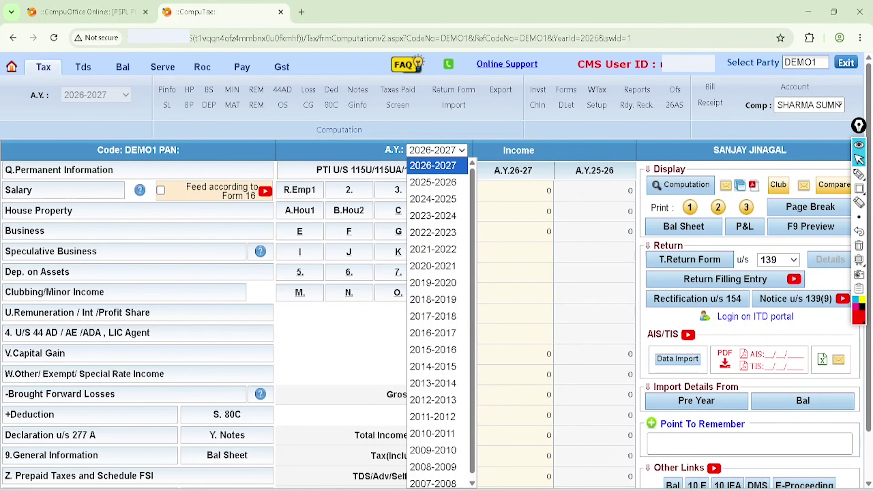
key(Escape)
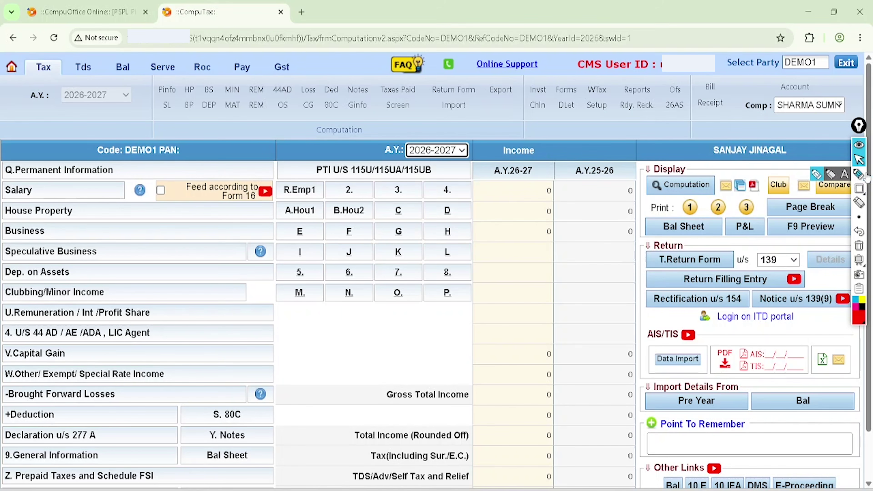
scroll(436, 271, down, 2)
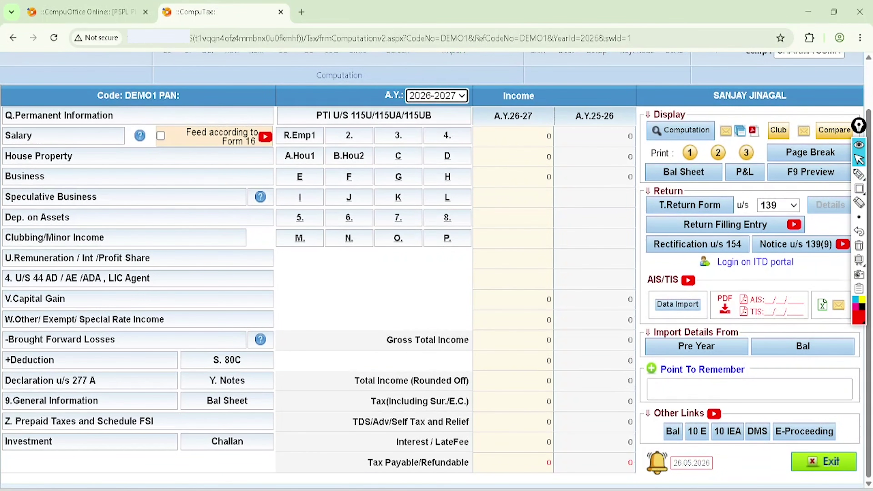
Mark the Y. Notes and General Information entries, clear them, and launch Bal Sheet
click(816, 174)
mouse_move(260, 388)
mouse_down()
mouse_move(241, 383)
mouse_move(227, 428)
mouse_move(258, 388)
mouse_up()
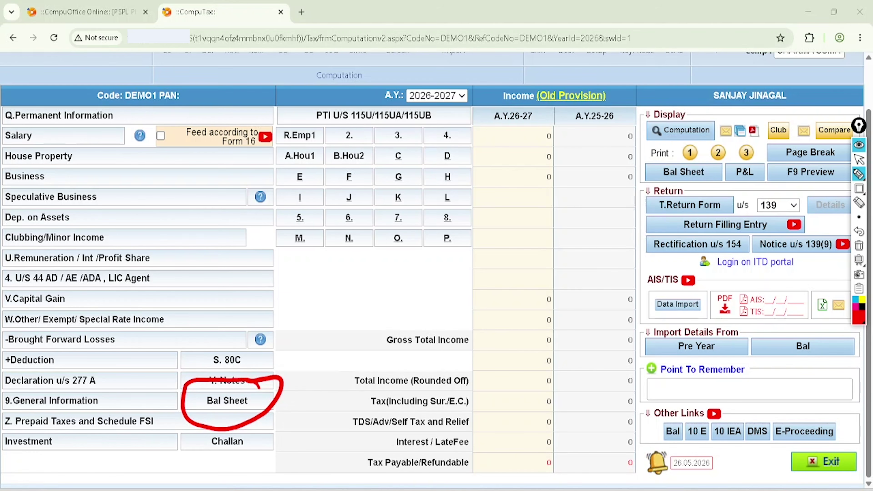
drag(103, 409, 129, 381)
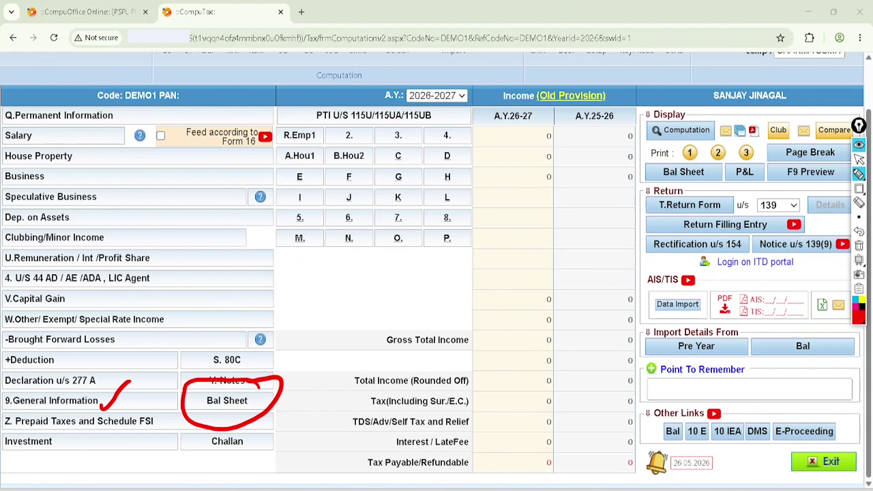
drag(173, 414, 176, 412)
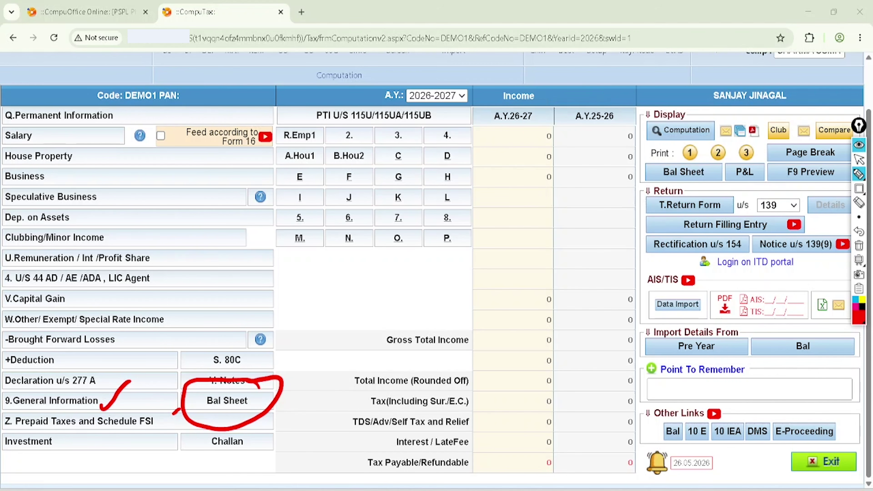
click(858, 245)
click(859, 159)
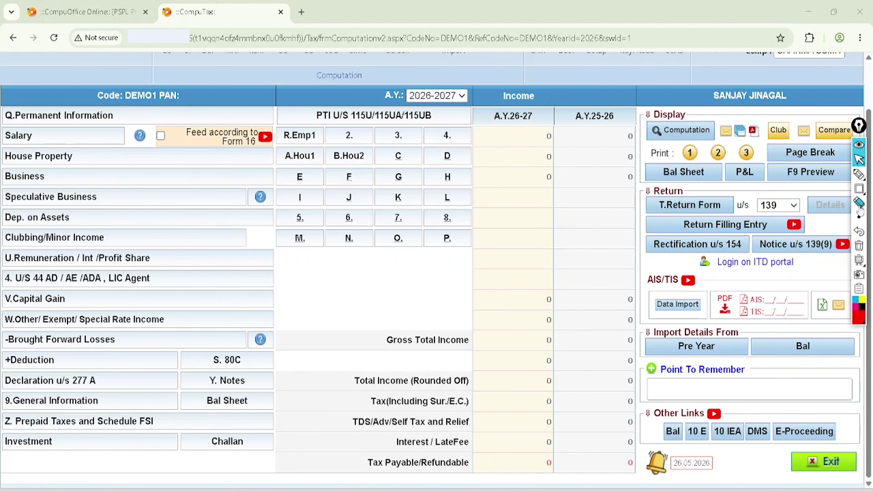
click(227, 401)
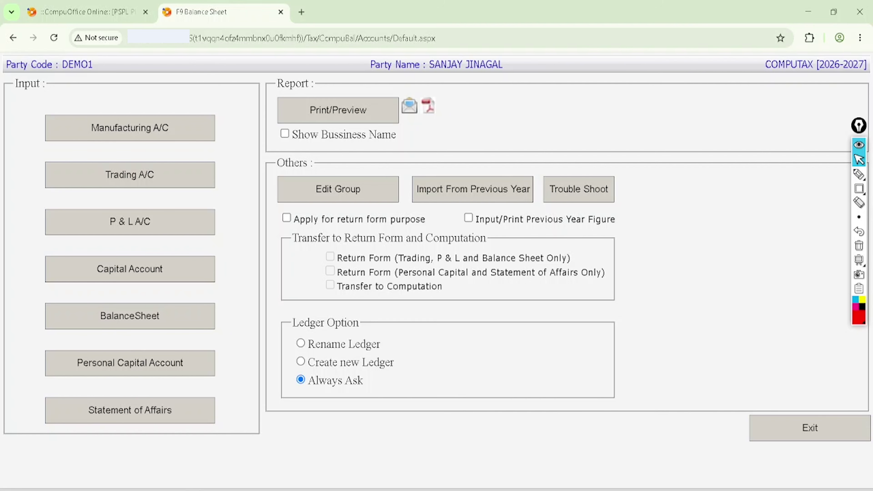
Tick the Manufacturing, Trading, Profit and Loss, Capital and Balance Sheet inputs
click(859, 175)
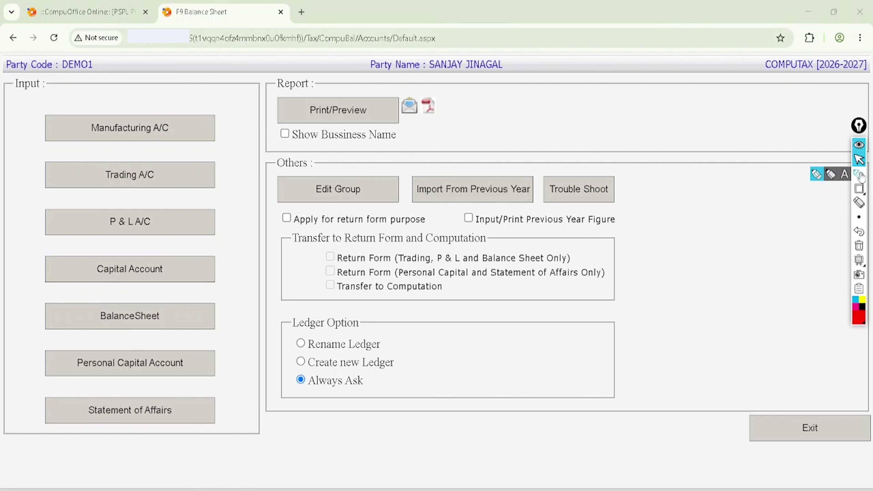
drag(192, 130, 267, 83)
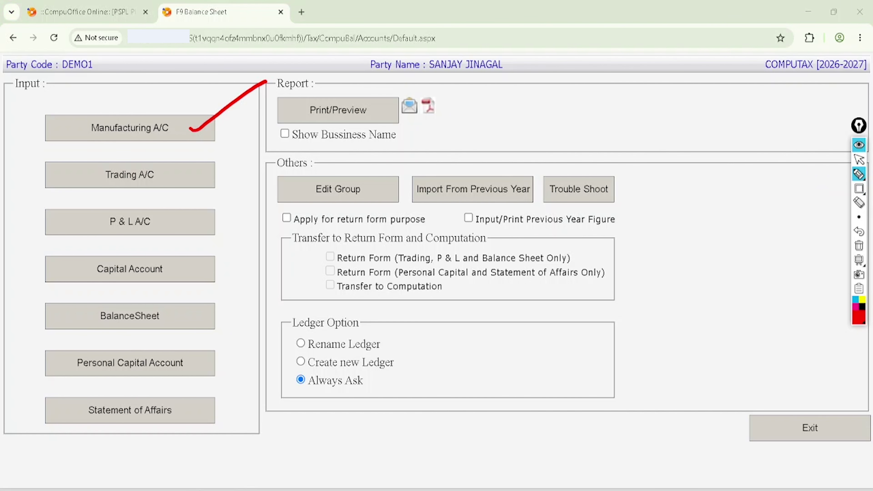
drag(171, 178, 244, 137)
mouse_move(184, 222)
mouse_down()
mouse_move(191, 225)
mouse_move(264, 154)
mouse_up()
mouse_move(181, 266)
mouse_down()
mouse_move(233, 245)
mouse_move(256, 220)
mouse_up()
drag(179, 328, 259, 265)
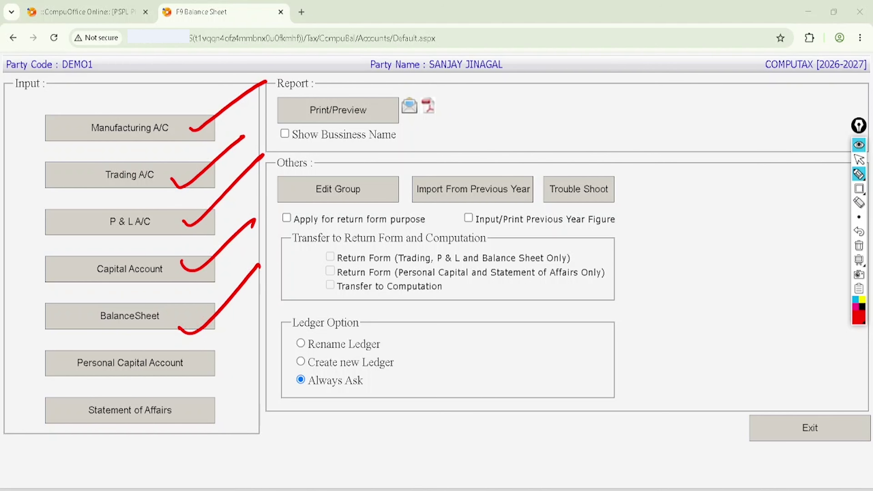
Clear the marks and open the Trading A/c entry sheet
click(858, 246)
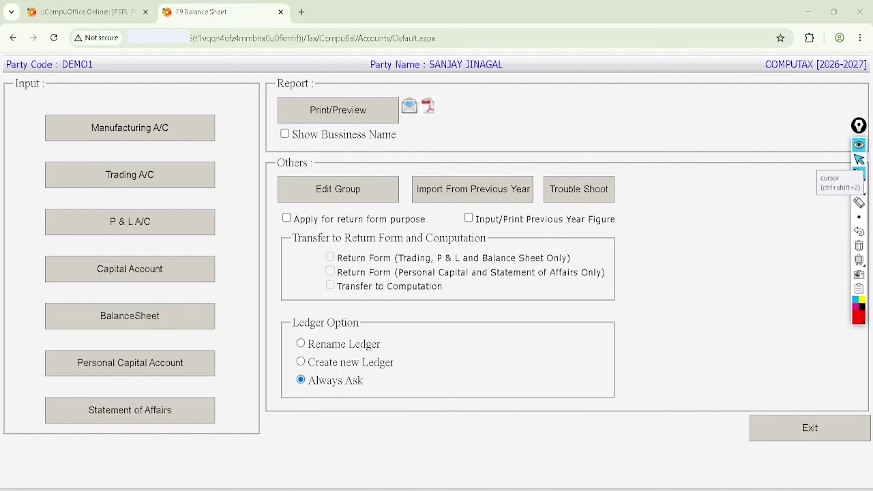
key(ctrl+shift+2)
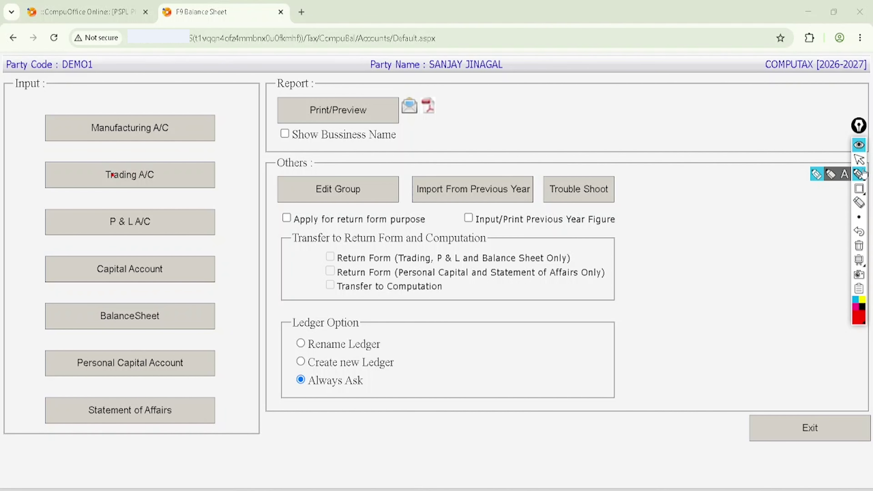
click(113, 175)
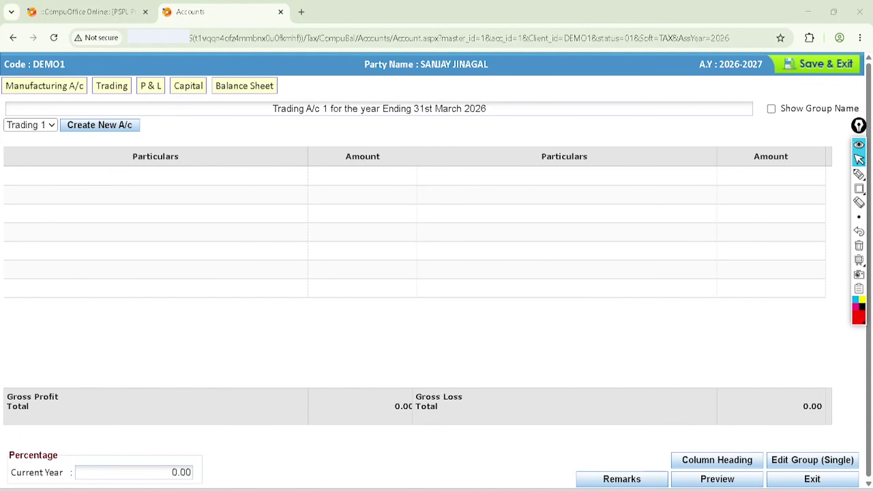
key(ctrl+shift+1)
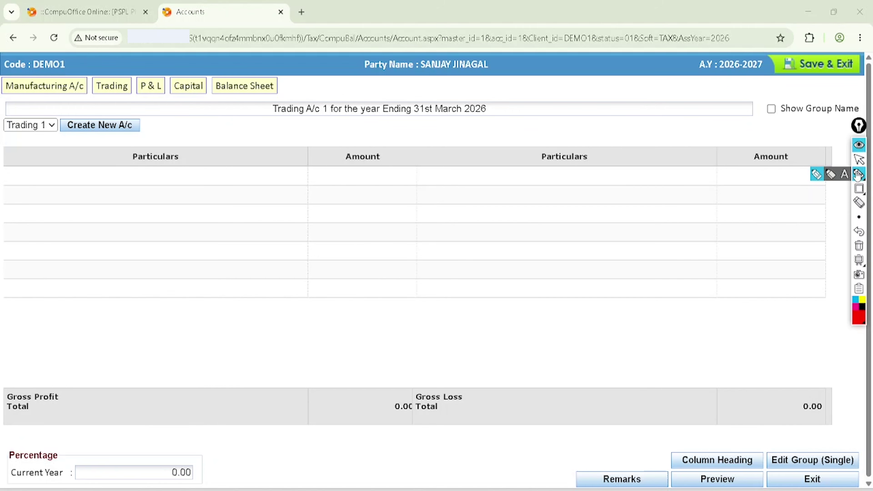
mouse_move(62, 168)
mouse_down()
mouse_move(63, 192)
mouse_move(68, 183)
mouse_up()
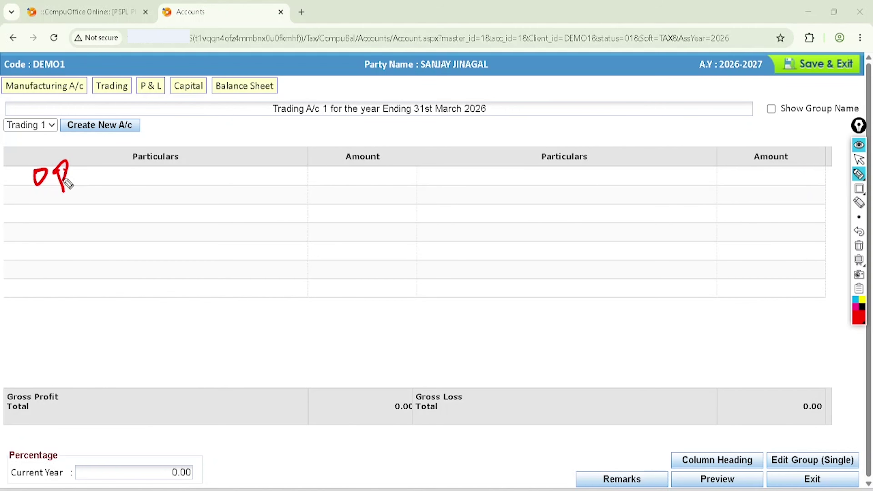
mouse_move(445, 176)
mouse_down()
mouse_move(463, 166)
mouse_move(457, 202)
mouse_up()
mouse_move(79, 189)
mouse_down()
mouse_move(86, 210)
mouse_move(88, 199)
mouse_up()
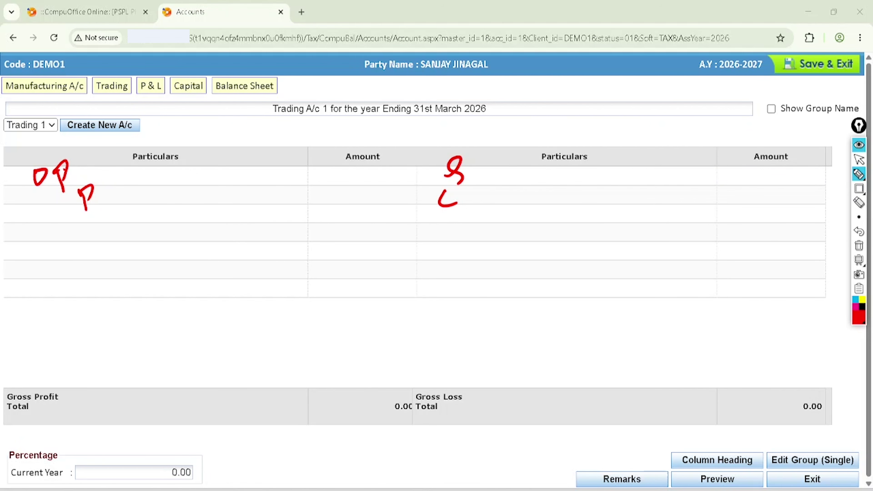
drag(397, 380, 399, 386)
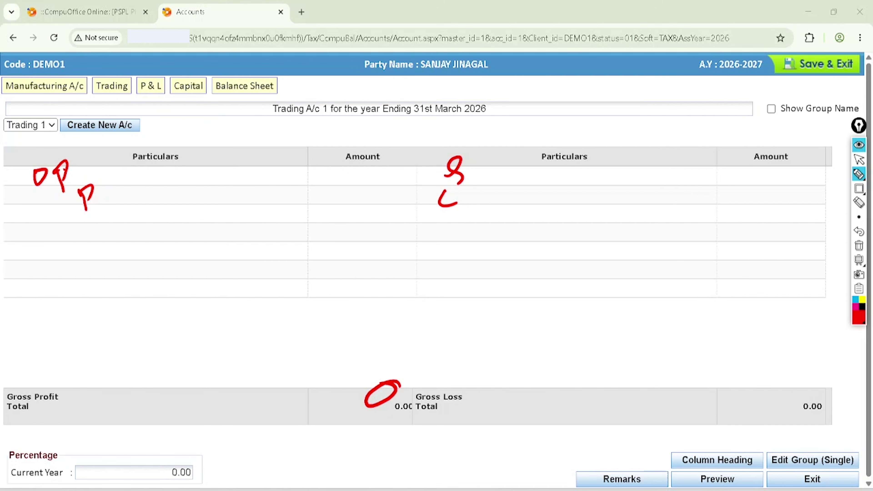
drag(792, 379, 815, 388)
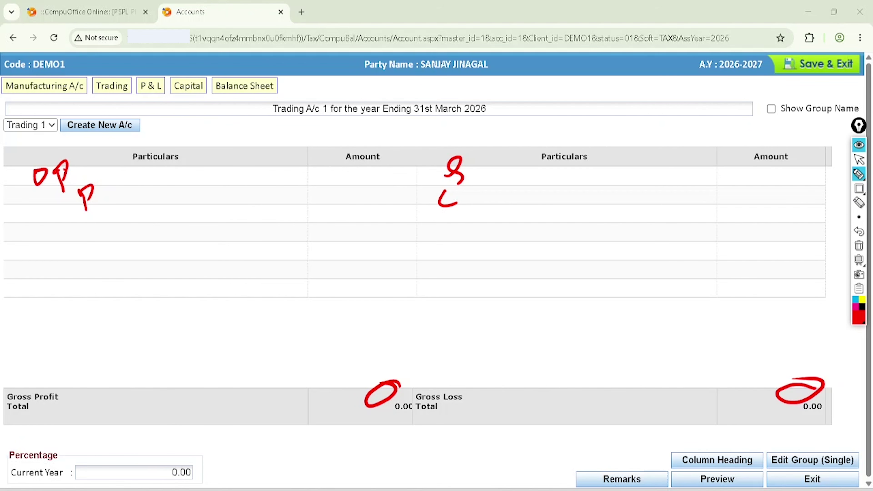
click(857, 160)
click(38, 121)
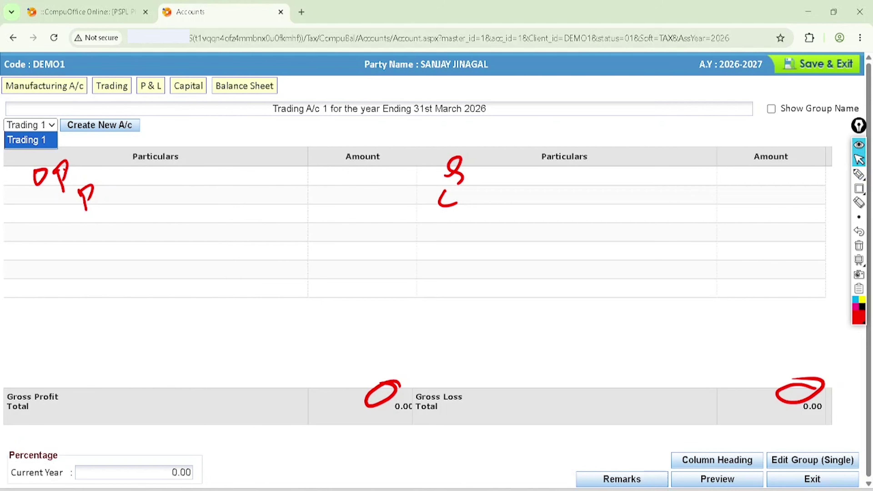
click(858, 174)
mouse_move(105, 102)
mouse_down()
mouse_move(110, 147)
mouse_move(107, 104)
mouse_up()
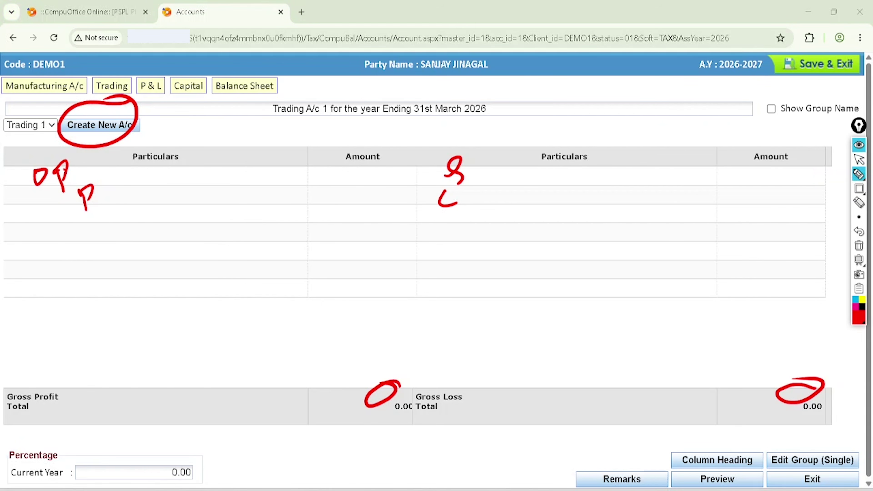
mouse_move(333, 97)
mouse_down()
mouse_move(302, 94)
mouse_move(304, 76)
mouse_up()
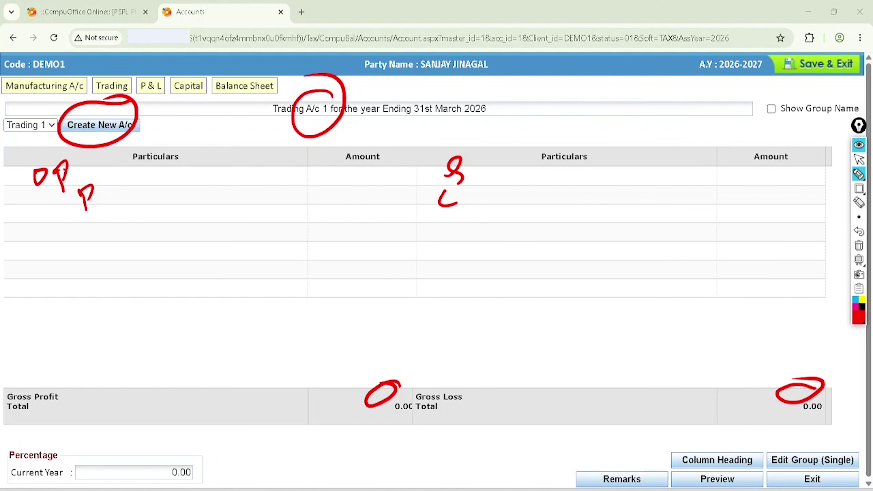
click(859, 246)
click(859, 159)
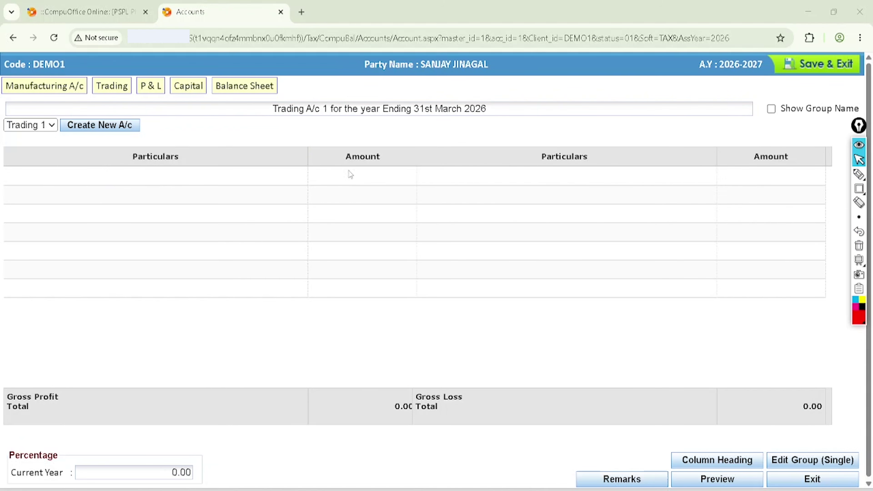
Enter Opening Stock of 35,12,600 on the Trading account's debit side
click(165, 175)
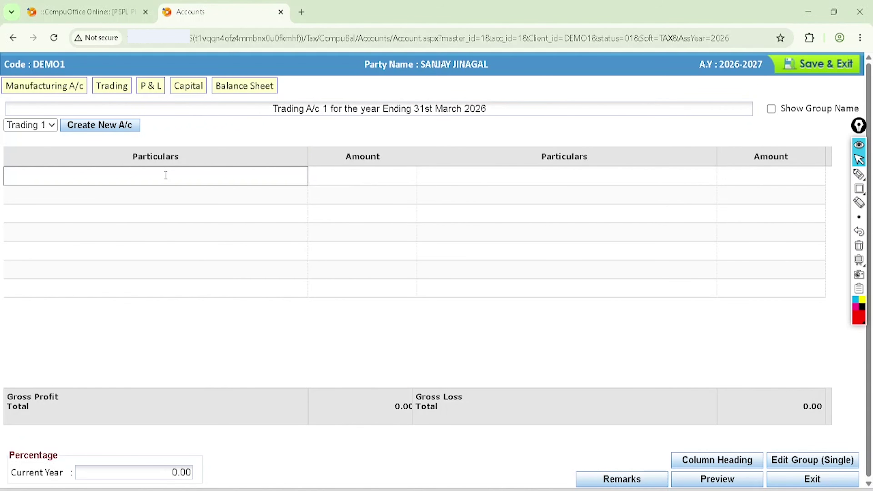
text(o)
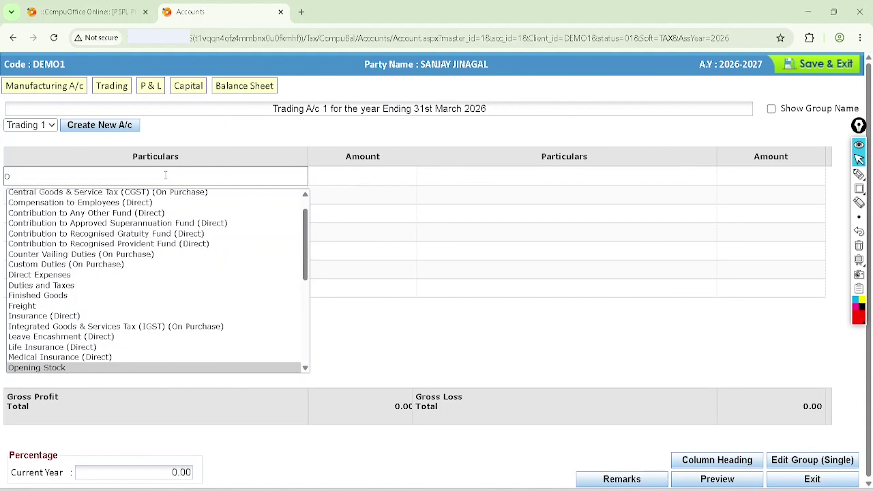
key(Return)
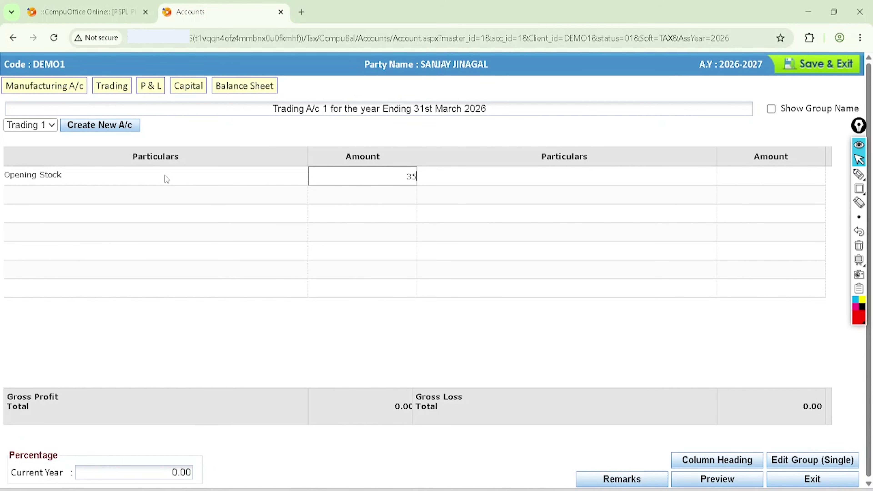
text(12600)
key(Return)
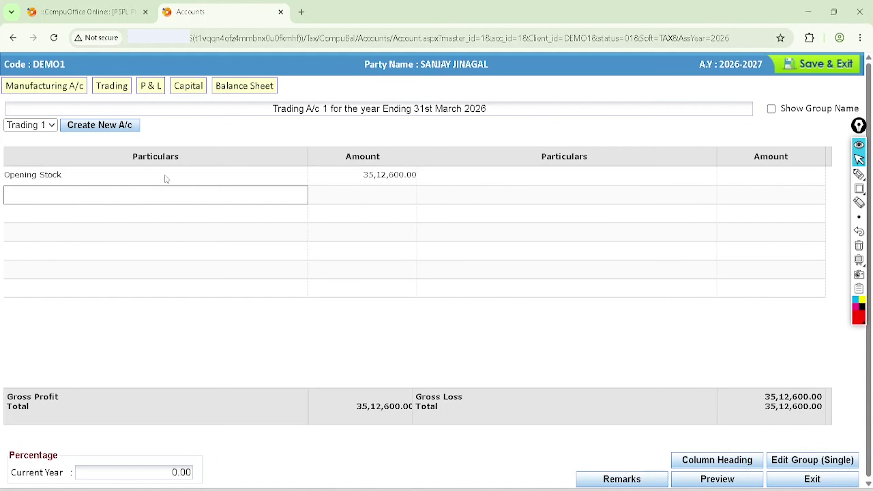
Add Sales of 31,12,351 and Closing Stock of 39,38,400 on the credit side
key(Return)
text(s)
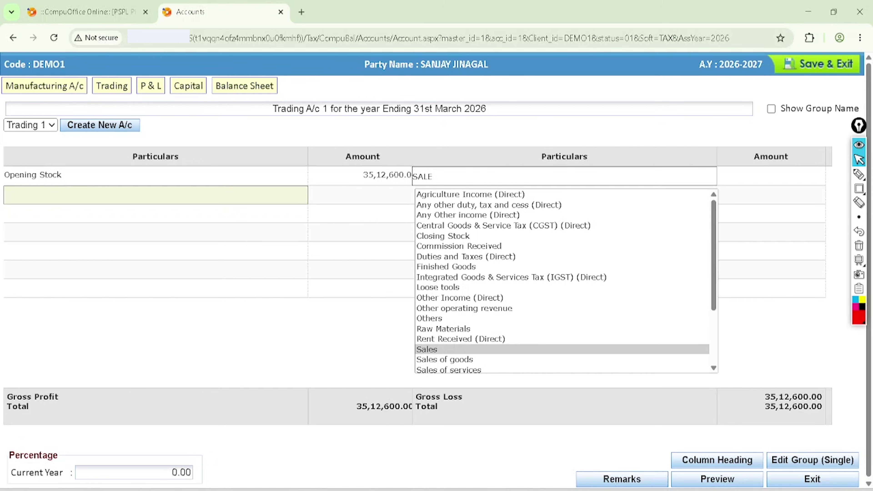
key(Return)
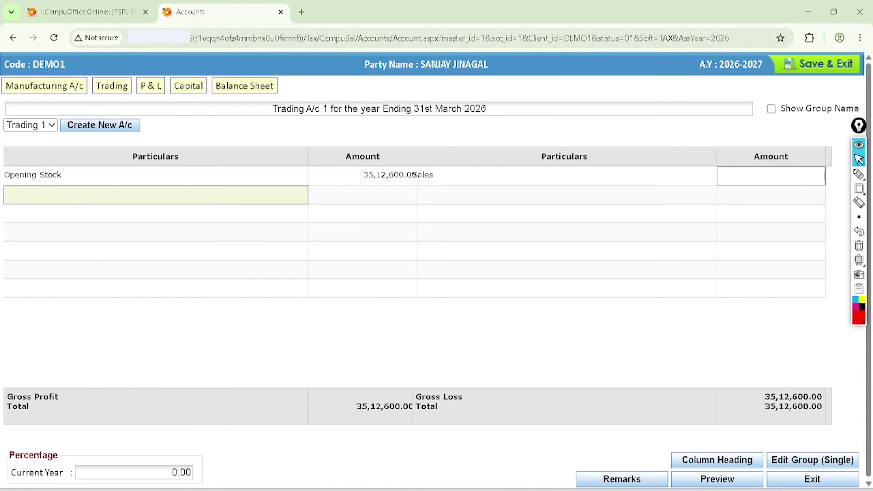
text(3112351)
key(Return)
text(CLO)
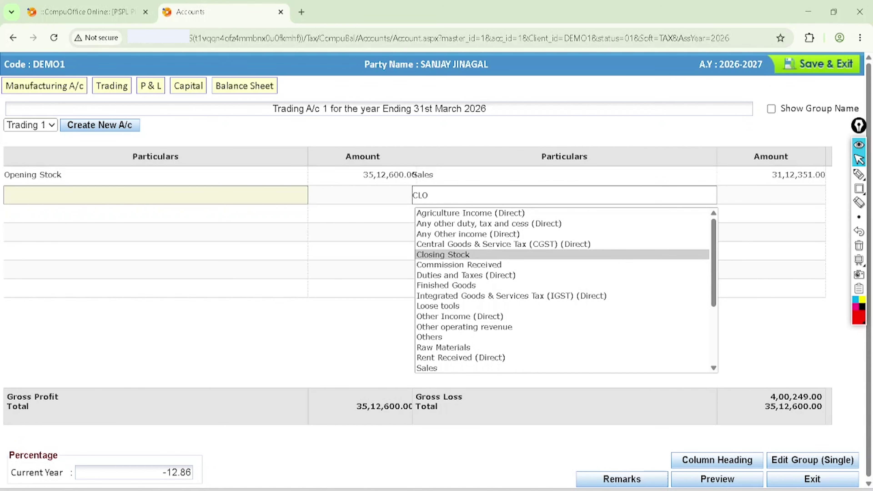
key(Return)
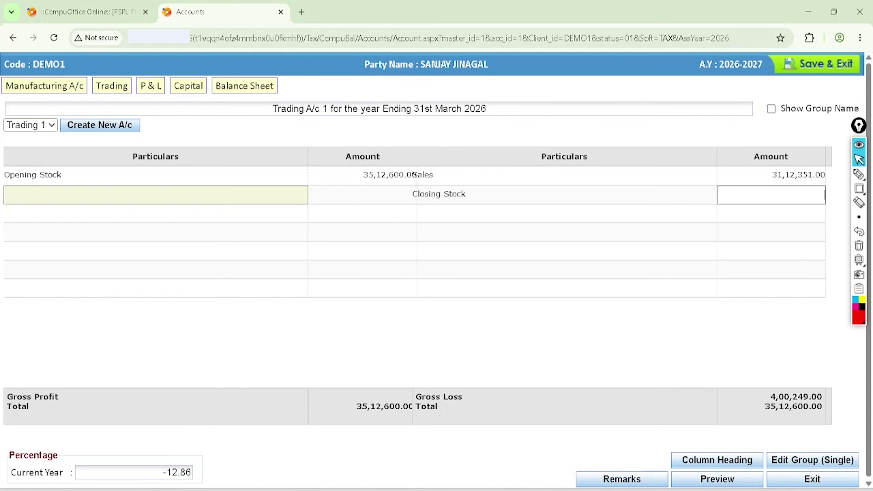
text(39,)
text(38,)
text(400)
key(Return)
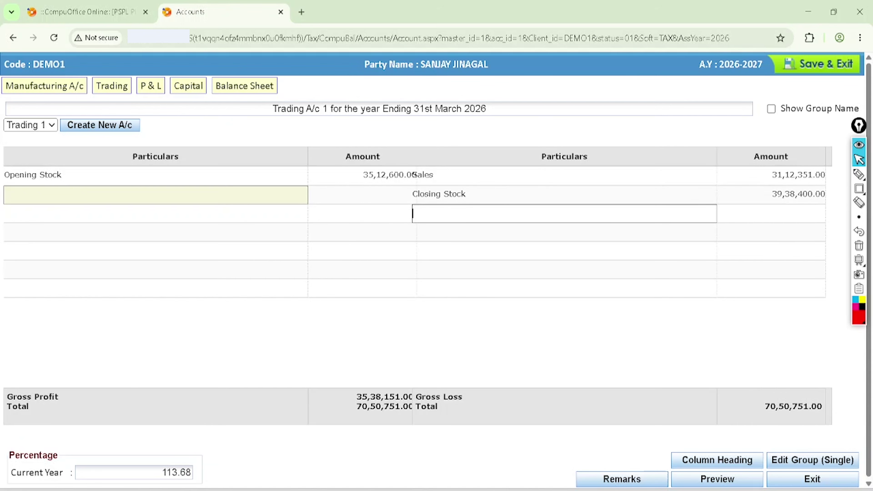
Add a Purchases debit row of 20,88,468 under Opening Stock
click(48, 194)
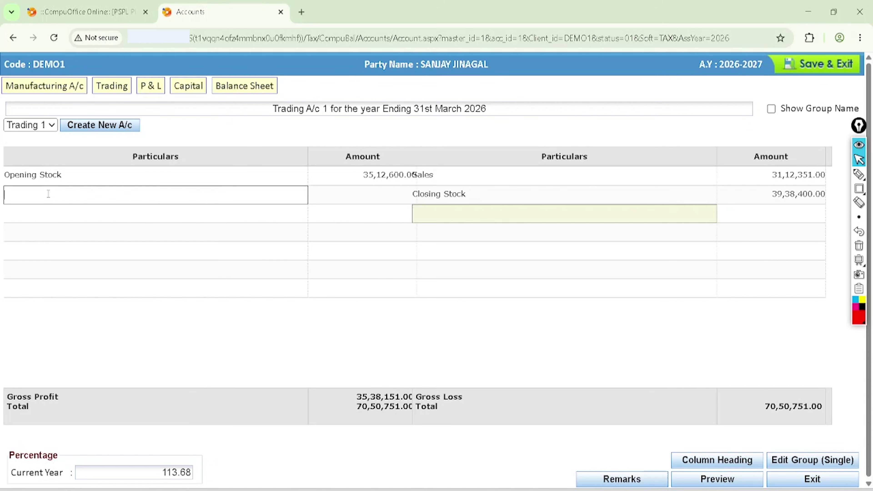
text(20)
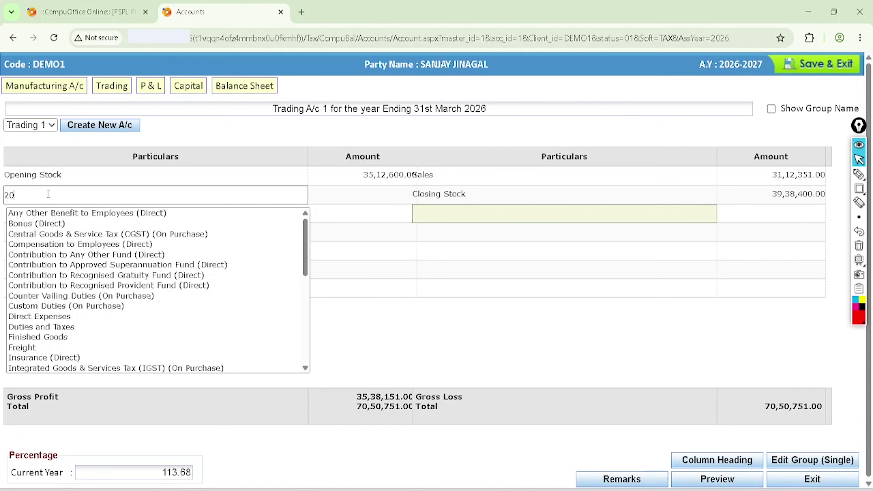
key(BackSpace)
key(BackSpace)
text(P)
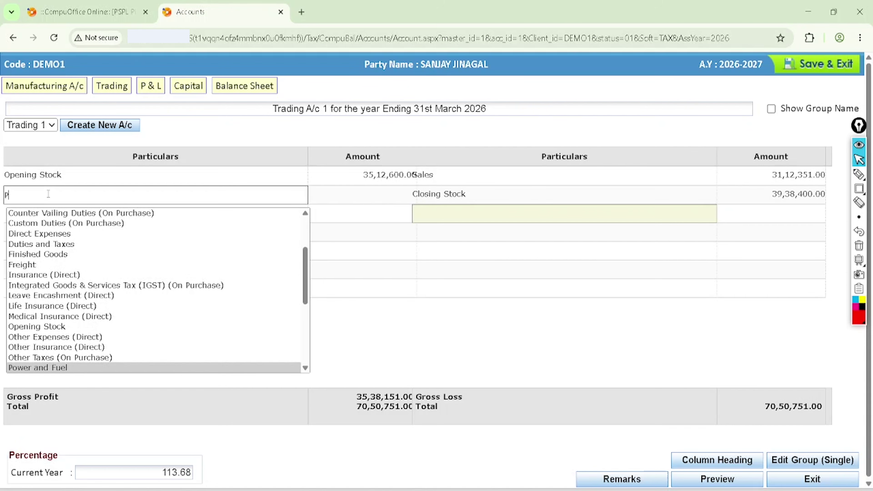
text(u)
key(Return)
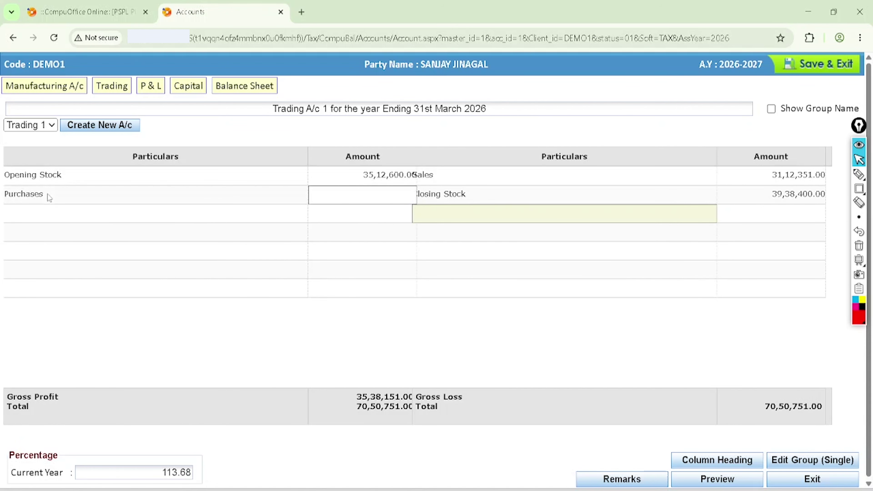
text(20,)
text(88,)
text(4)
text(68)
key(Return)
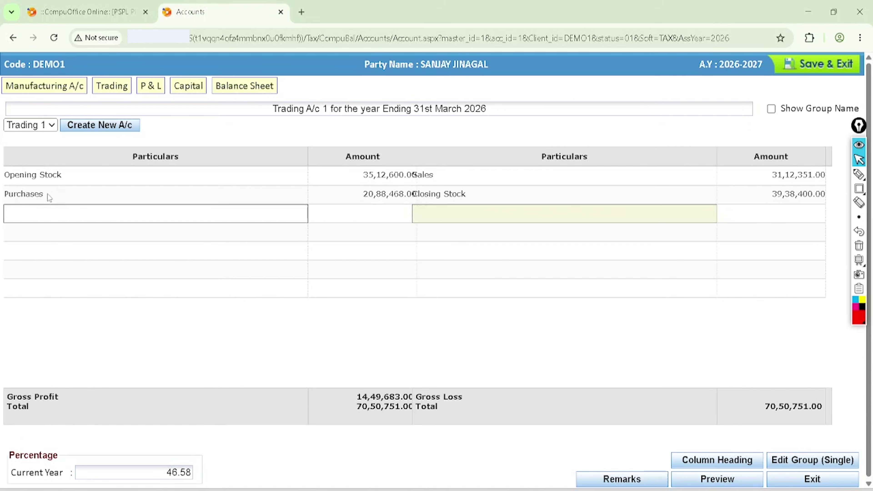
Box the Gross Profit amount and mark where the Profit and Loss account opens
click(858, 188)
mouse_move(326, 376)
mouse_down()
mouse_move(431, 406)
mouse_move(453, 402)
mouse_up()
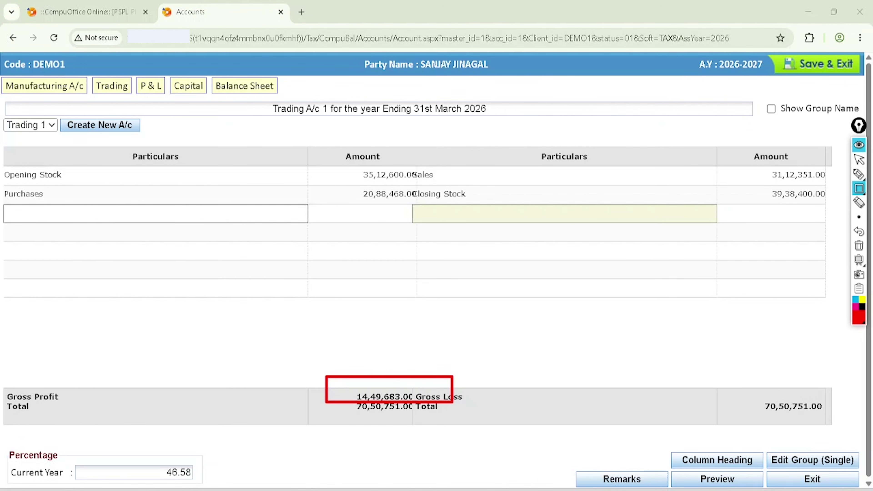
mouse_move(131, 52)
mouse_down()
mouse_move(133, 79)
mouse_move(178, 125)
mouse_up()
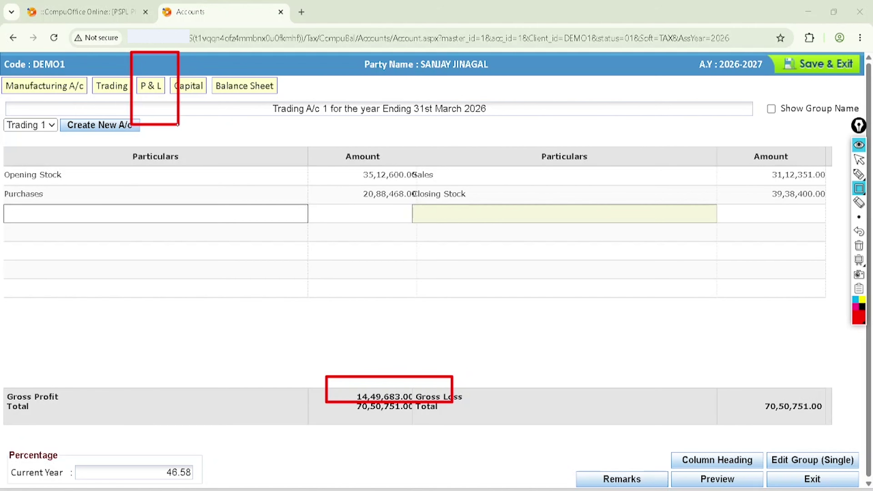
Open the Profit and Loss account and circle the carried-in Gross Profit 14,49,683.00
click(859, 246)
click(859, 160)
click(150, 86)
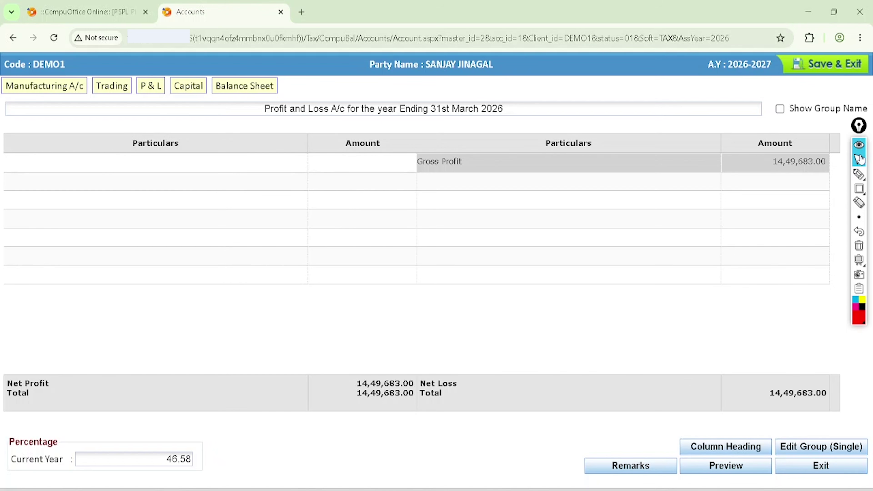
click(859, 175)
mouse_move(830, 134)
mouse_down()
mouse_move(756, 148)
mouse_move(828, 135)
mouse_up()
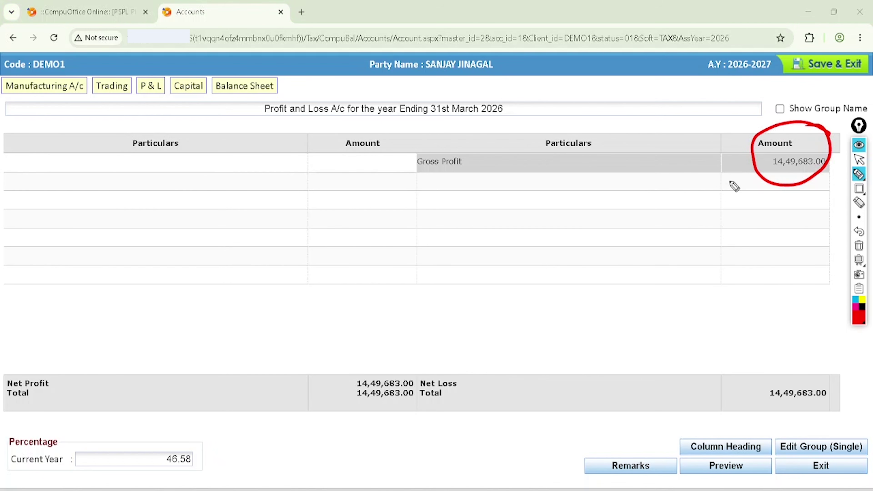
mouse_move(721, 173)
mouse_down()
mouse_move(770, 154)
mouse_move(733, 192)
mouse_up()
click(859, 249)
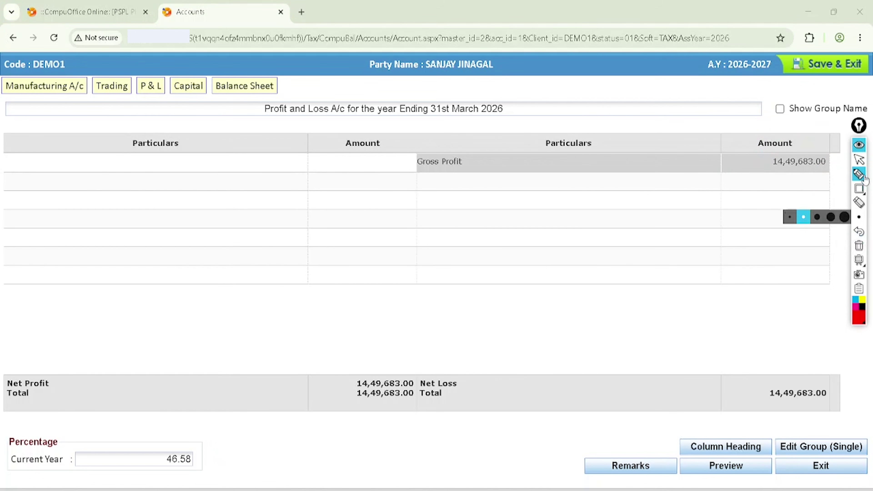
click(859, 160)
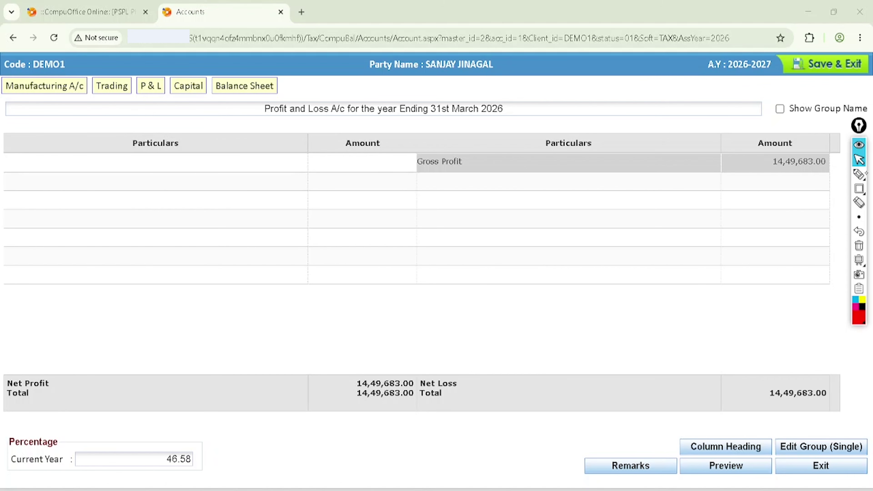
Mark the empty expense rows and totals, then load the expense lines into the account
click(859, 174)
drag(55, 168, 71, 159)
drag(39, 195, 59, 176)
drag(53, 235, 68, 216)
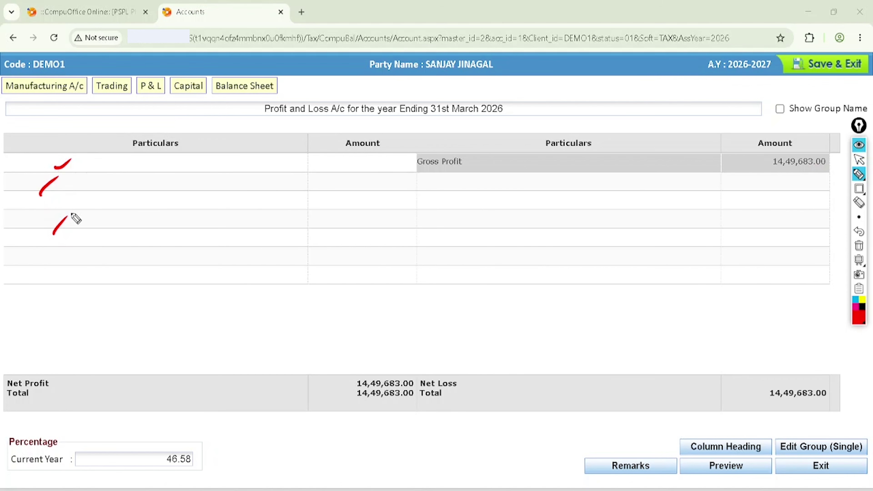
drag(357, 153, 370, 262)
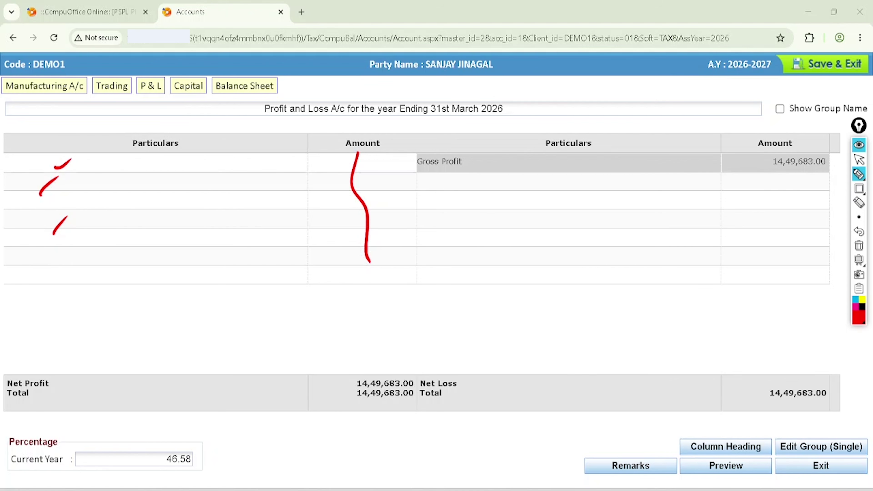
mouse_move(416, 373)
mouse_down()
mouse_move(382, 407)
mouse_move(373, 359)
mouse_up()
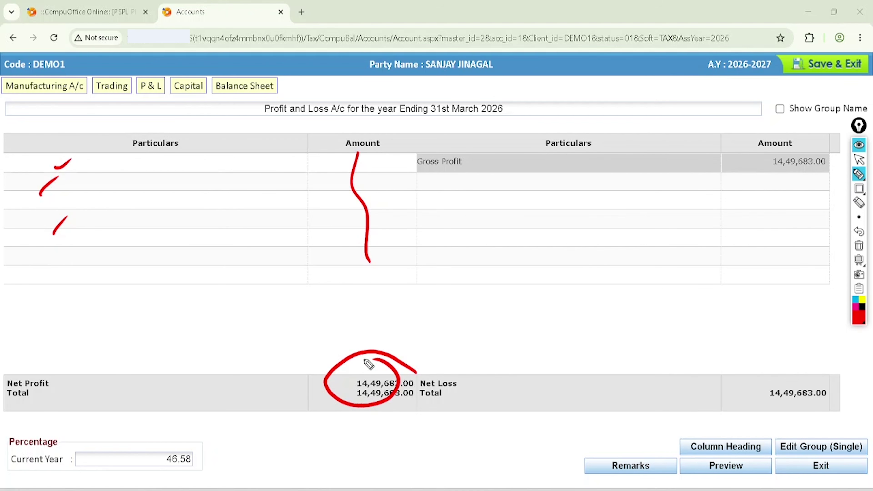
mouse_move(817, 376)
mouse_down()
mouse_move(818, 356)
mouse_move(772, 358)
mouse_up()
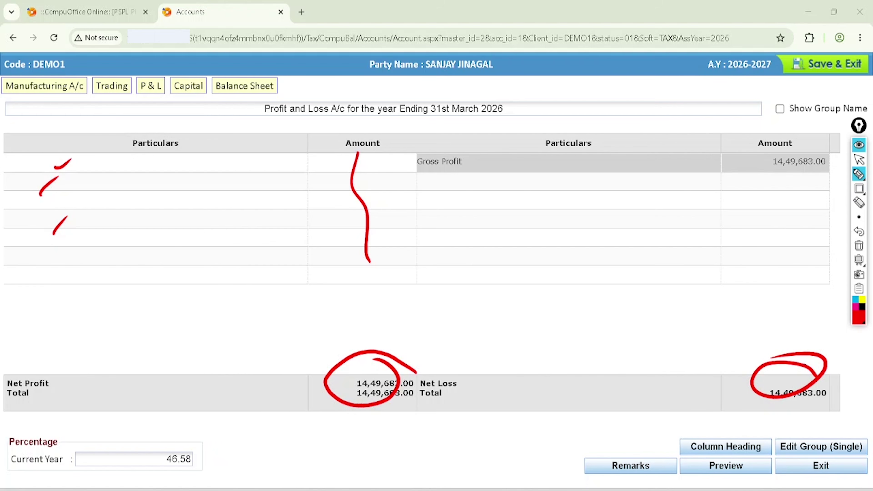
click(859, 247)
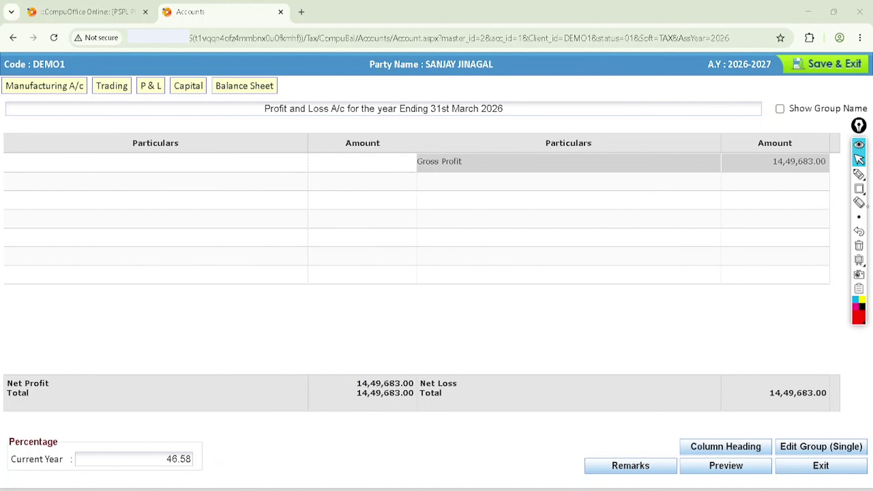
click(129, 168)
key(Tab)
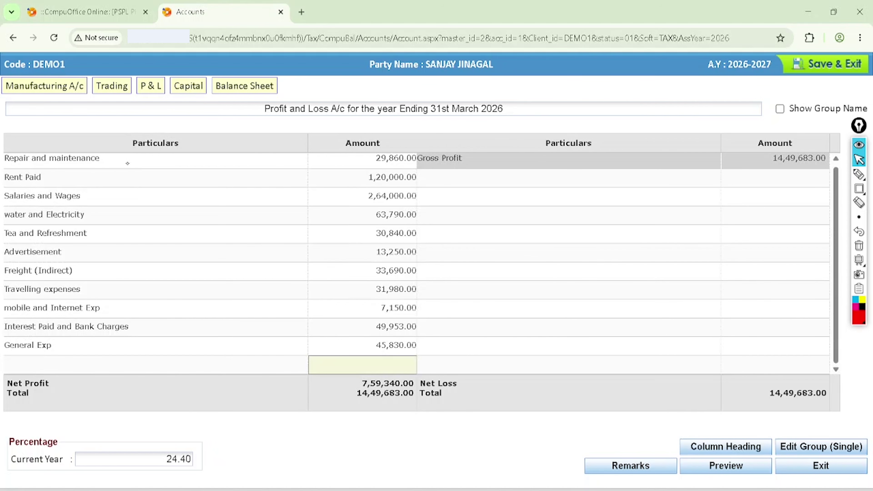
click(859, 175)
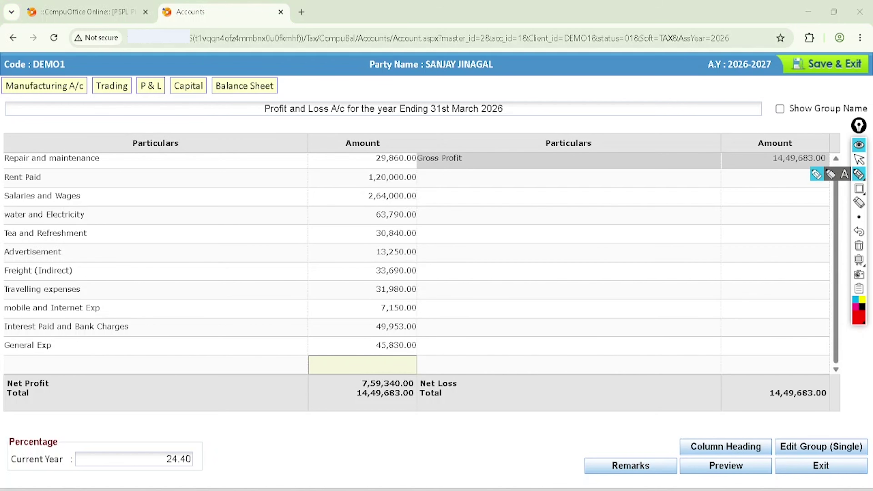
click(859, 188)
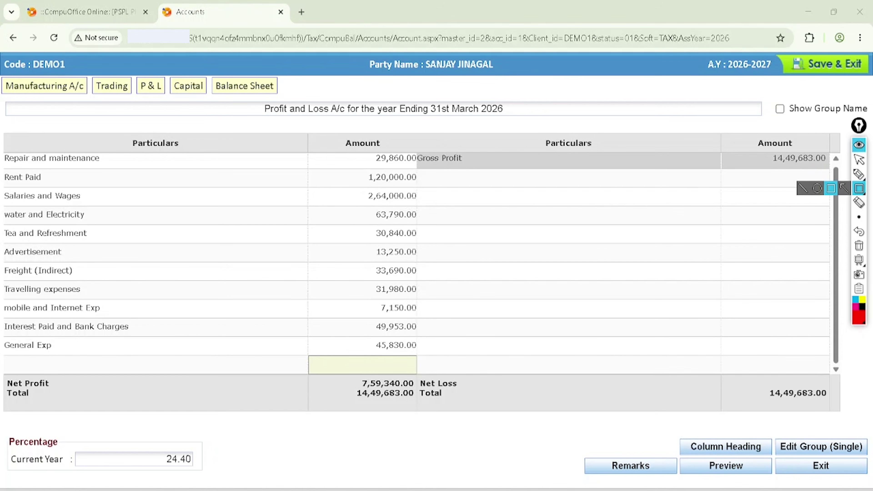
mouse_move(3, 306)
mouse_down()
mouse_move(151, 343)
mouse_move(330, 350)
mouse_move(469, 339)
mouse_up()
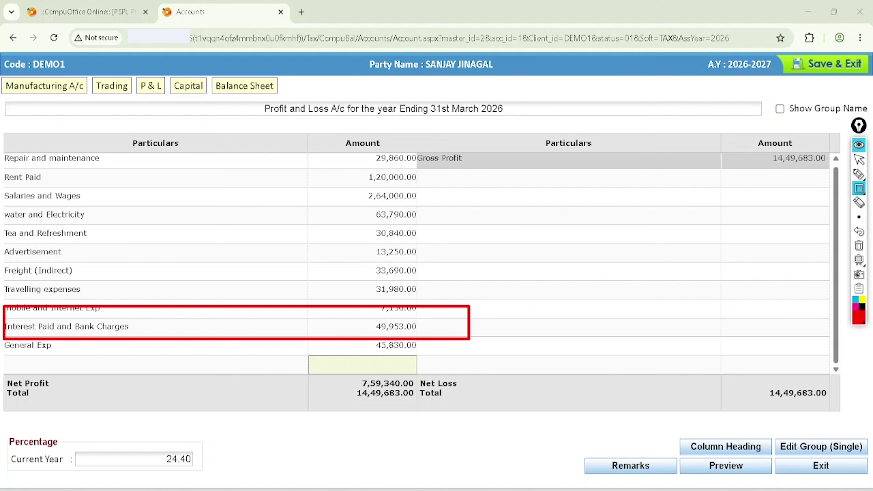
click(859, 245)
click(859, 159)
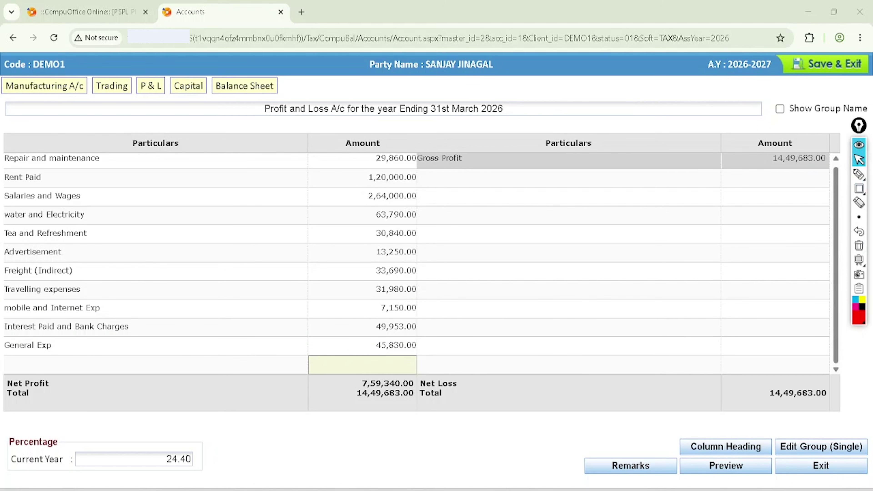
click(859, 173)
mouse_move(407, 375)
mouse_down()
mouse_move(355, 373)
mouse_move(404, 401)
mouse_move(388, 376)
mouse_up()
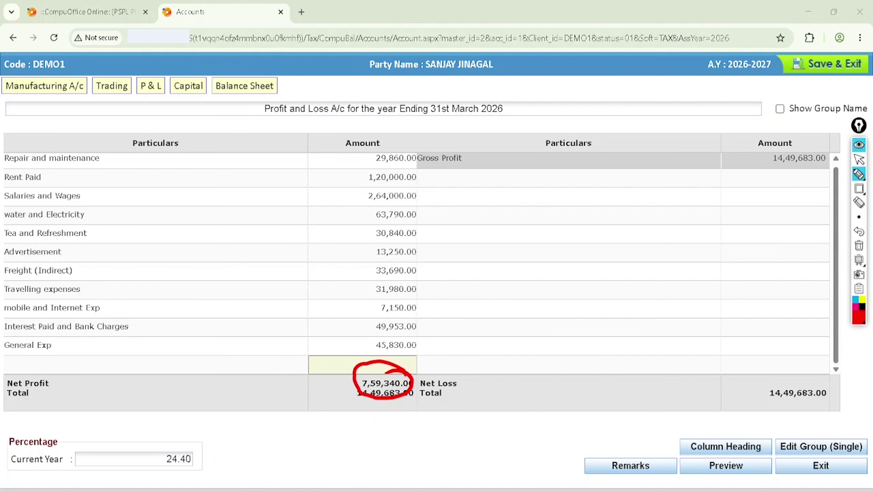
mouse_move(185, 62)
mouse_down()
mouse_move(194, 128)
mouse_move(166, 67)
mouse_up()
mouse_move(172, 111)
mouse_down()
mouse_move(136, 125)
mouse_move(177, 109)
mouse_up()
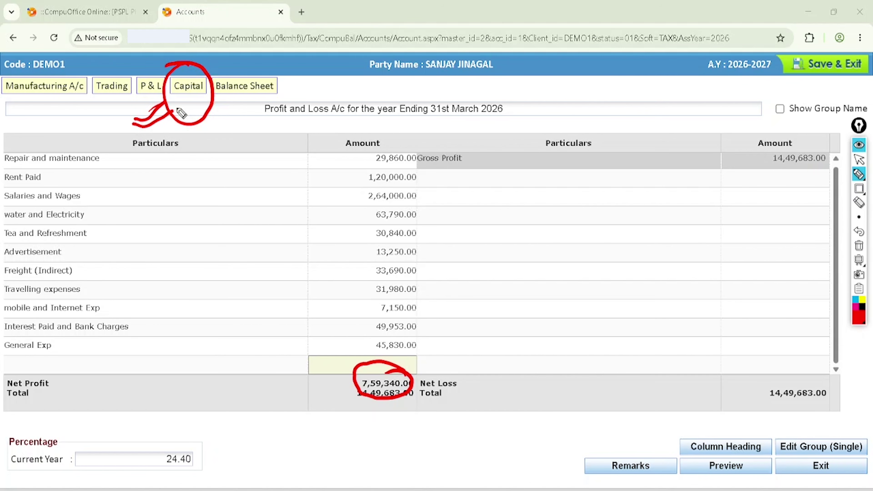
click(859, 246)
click(858, 159)
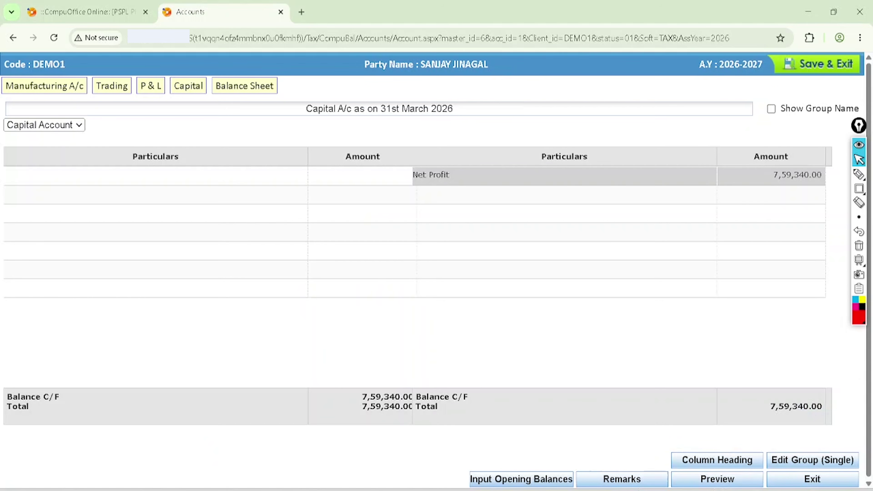
Circle and tick the carried-in Net Profit of 7,59,340.00, then mark the empty Particulars rows
click(859, 174)
mouse_move(766, 157)
mouse_down()
mouse_move(834, 180)
mouse_move(772, 153)
mouse_up()
click(859, 245)
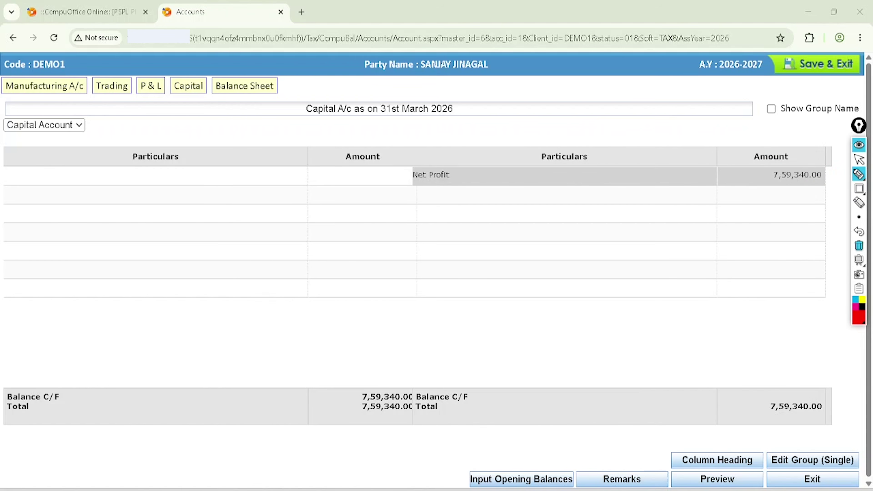
click(858, 174)
click(817, 174)
click(755, 177)
click(858, 174)
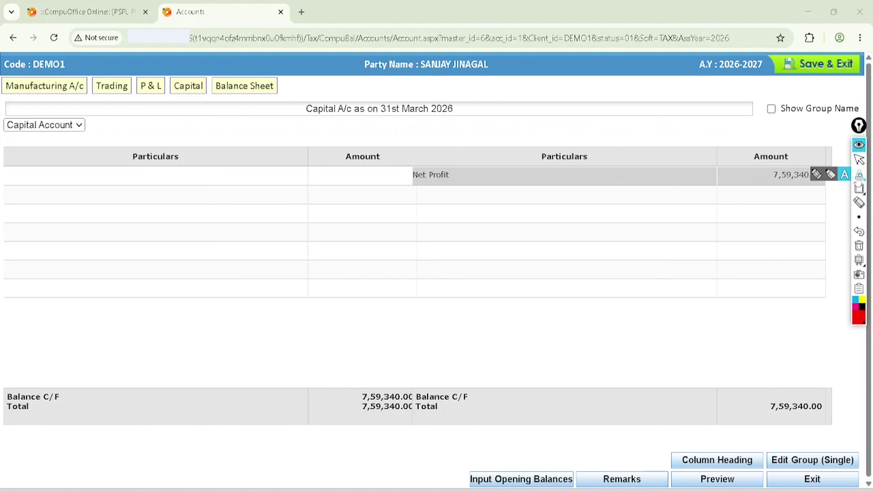
click(816, 175)
mouse_move(742, 176)
mouse_down()
mouse_move(753, 188)
mouse_move(796, 168)
mouse_up()
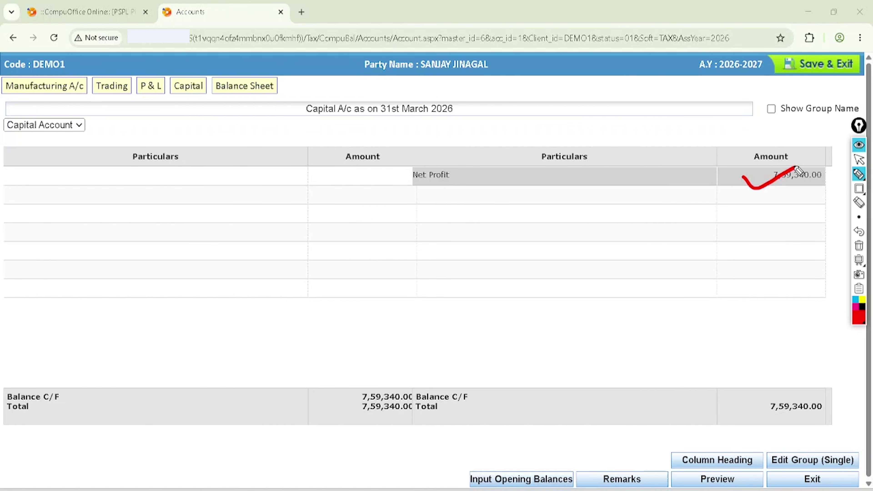
click(859, 246)
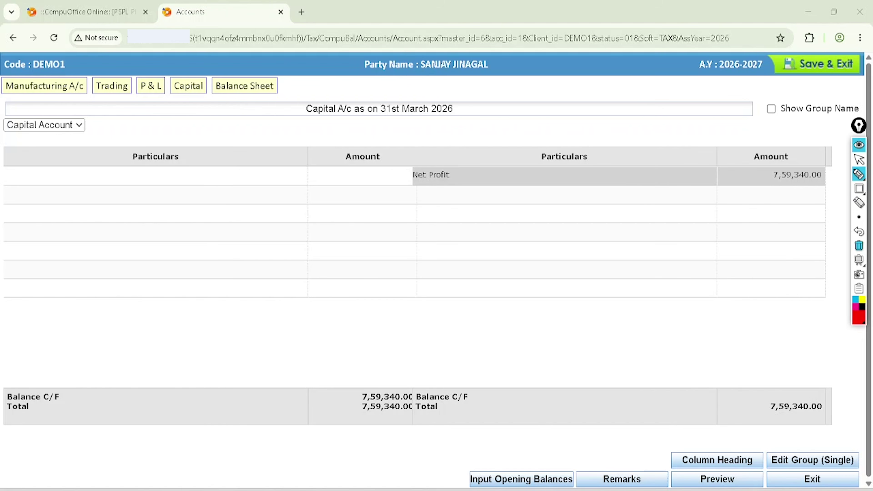
drag(24, 200, 77, 179)
Tick off Net Profit, S B A/c Interest, Dividend and FDR Interest on the Capital account
click(859, 159)
click(859, 174)
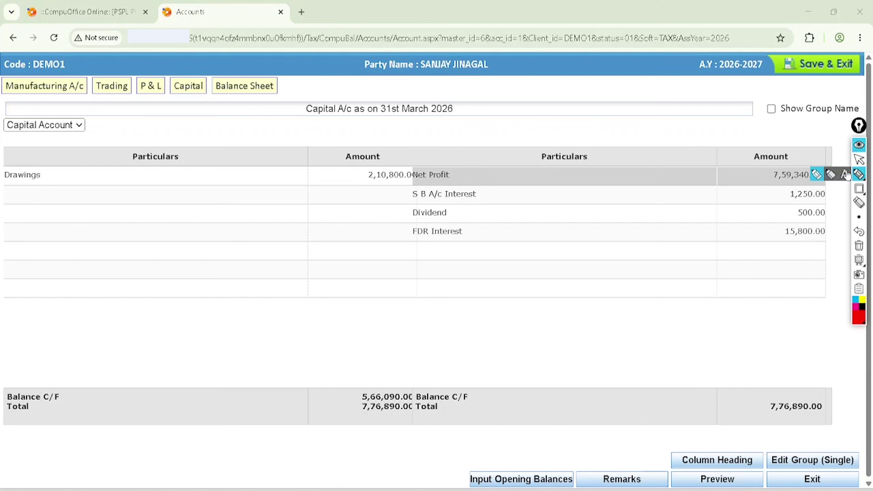
drag(742, 181, 779, 171)
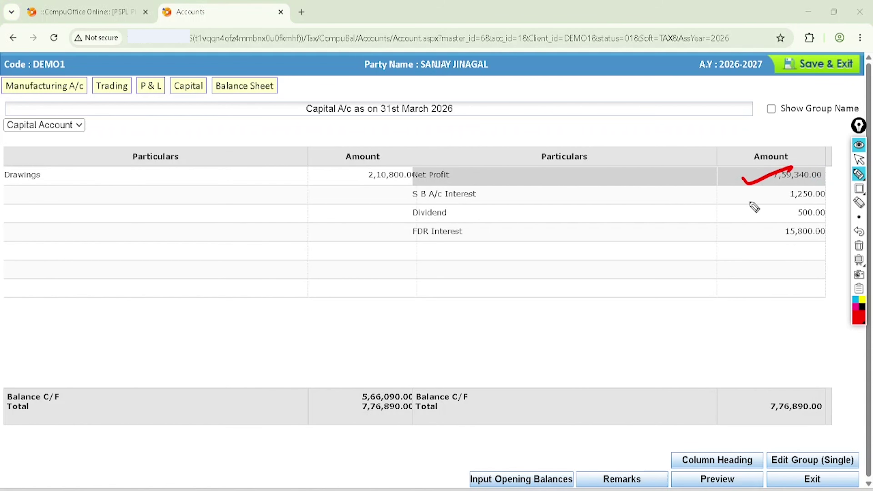
drag(739, 198, 787, 182)
drag(759, 213, 801, 196)
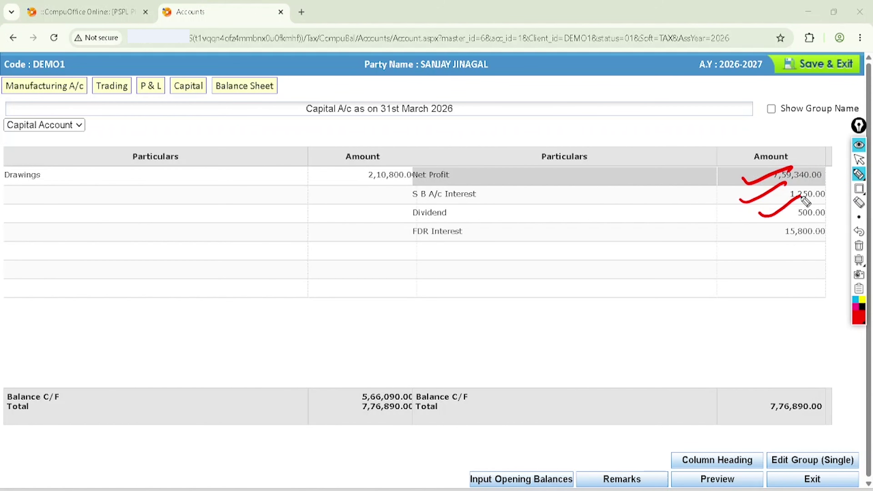
drag(751, 234, 787, 222)
Circle Drawings 2,10,800.00 and Balance C/F 5,66,090.00, point to opening balances, then clear
mouse_move(46, 156)
mouse_down()
mouse_move(6, 199)
mouse_move(11, 162)
mouse_up()
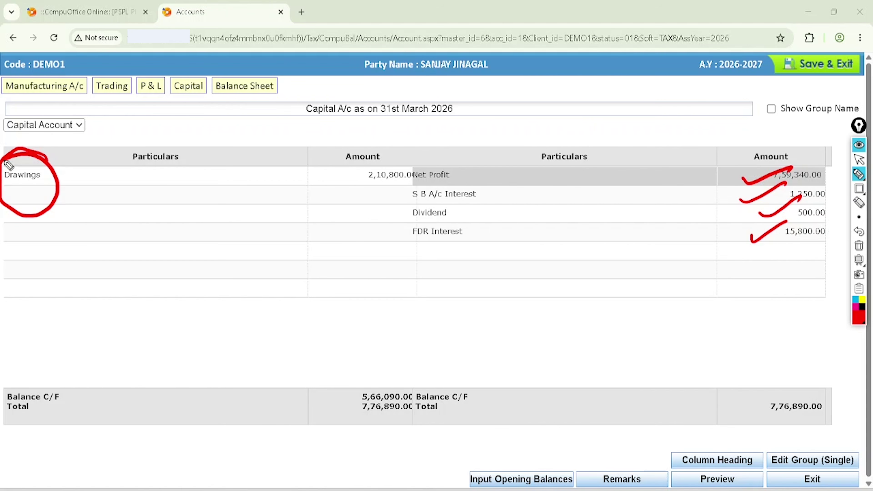
mouse_move(423, 157)
mouse_down()
mouse_move(426, 203)
mouse_move(366, 140)
mouse_up()
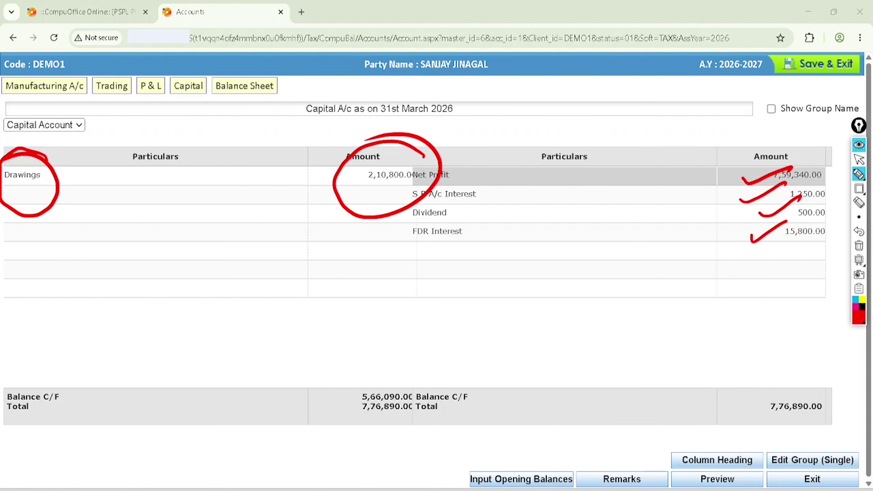
drag(293, 181, 361, 153)
mouse_move(413, 382)
mouse_down()
mouse_move(370, 375)
mouse_move(391, 403)
mouse_move(388, 373)
mouse_up()
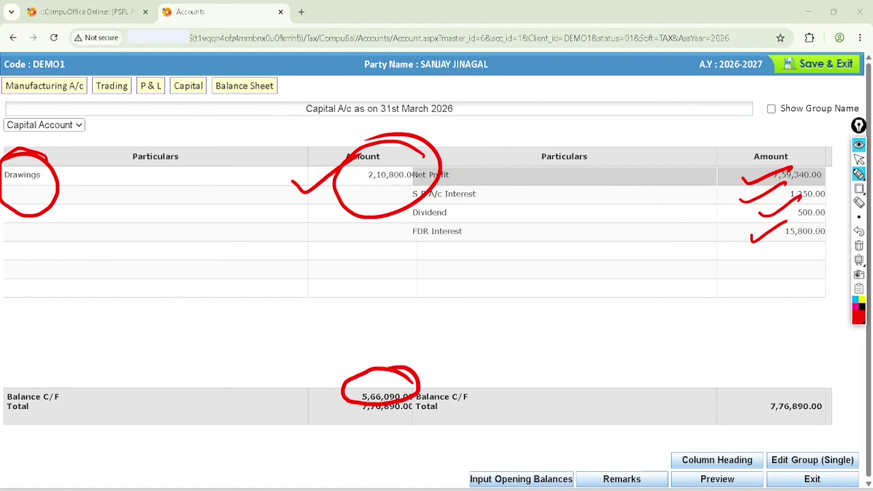
mouse_move(563, 462)
mouse_down()
mouse_move(527, 444)
mouse_move(456, 488)
mouse_move(554, 457)
mouse_move(536, 455)
mouse_up()
key(Escape)
Open the opening capital balance entry and circle its zero opening balance
click(528, 479)
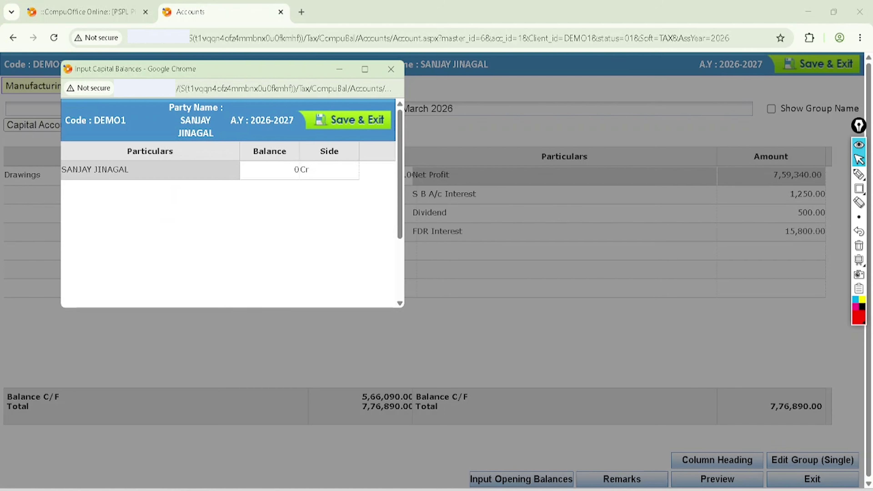
click(858, 174)
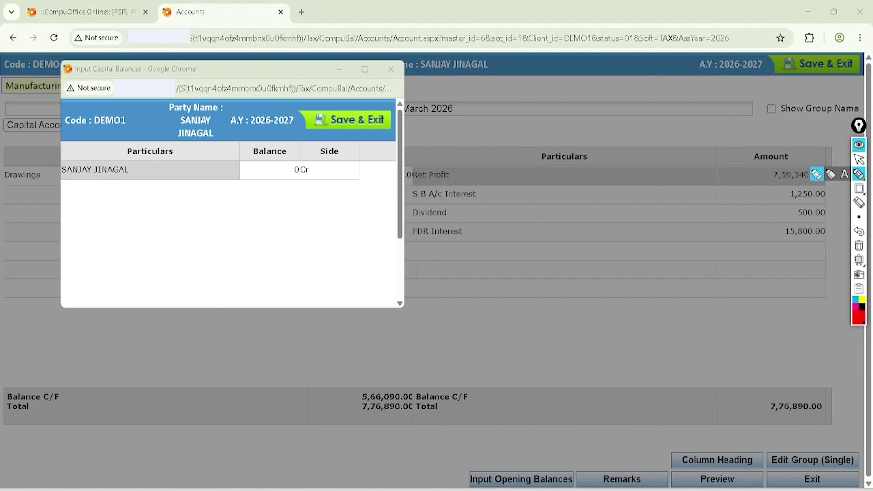
mouse_move(301, 148)
mouse_down()
mouse_move(242, 187)
mouse_move(283, 139)
mouse_up()
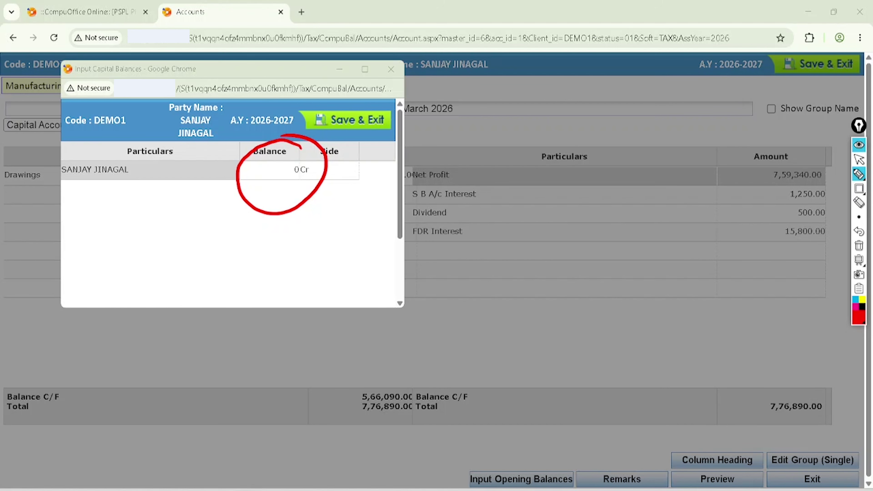
click(859, 245)
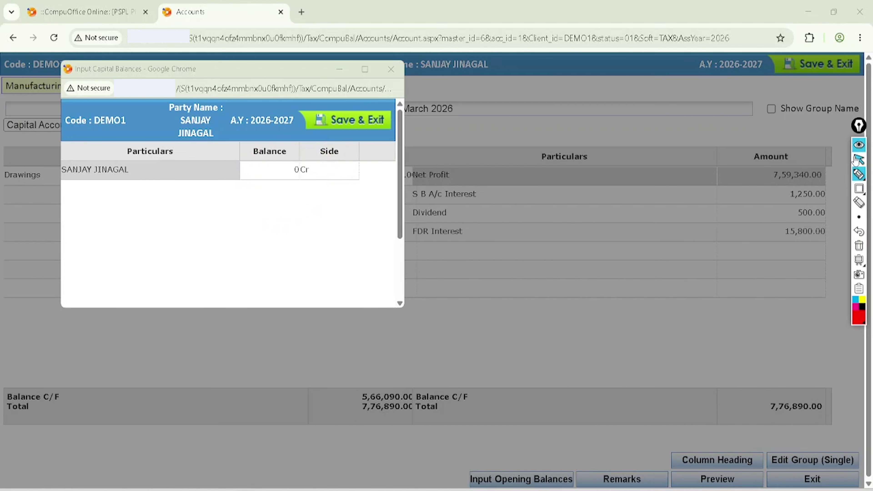
click(859, 159)
Enter an opening capital balance of 3793114 on the credit side and save it
click(268, 171)
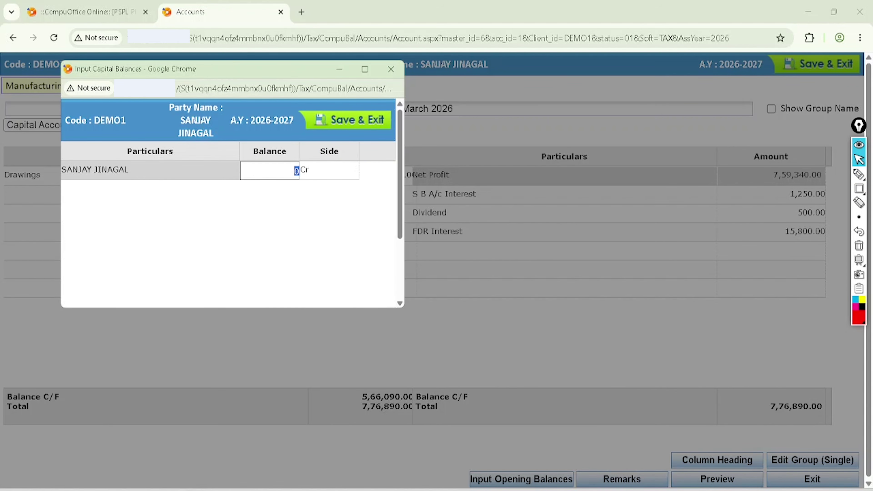
text(3793114)
key(Tab)
key(Return)
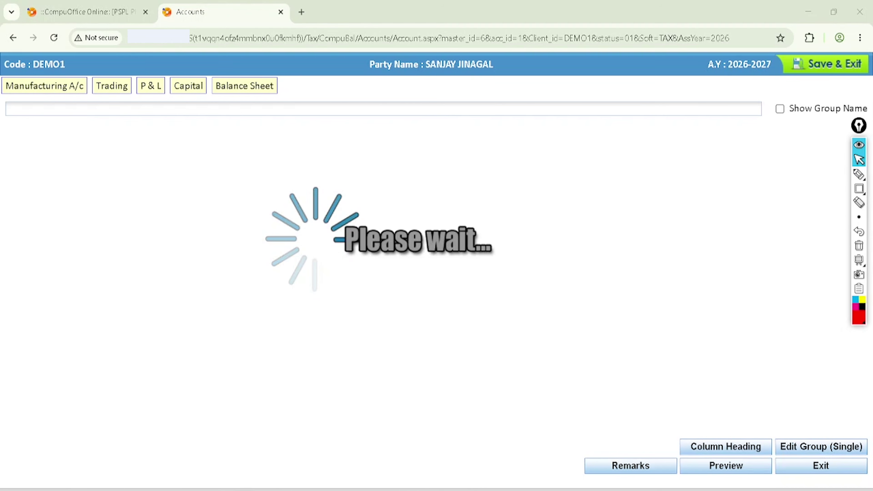
Mark Net Profit, Balance B/F 37,93,114.00 and Balance C/F 43,59,204.00 on the Capital account
click(859, 174)
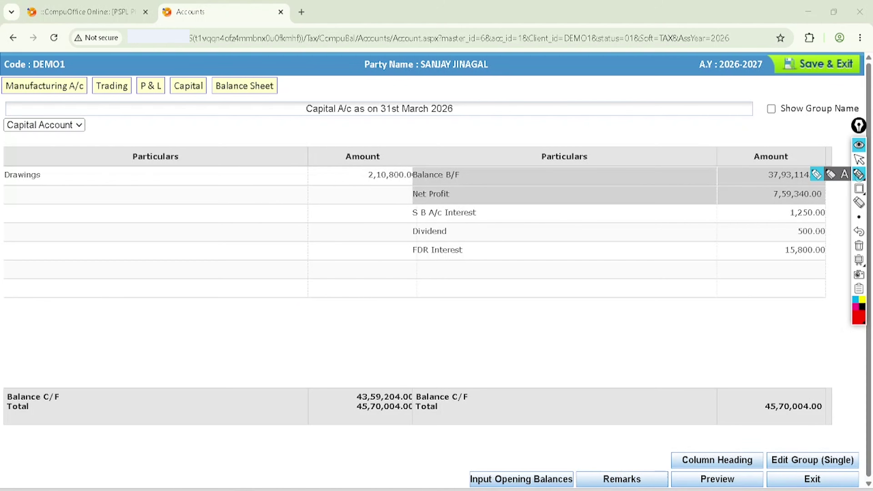
drag(808, 202, 753, 208)
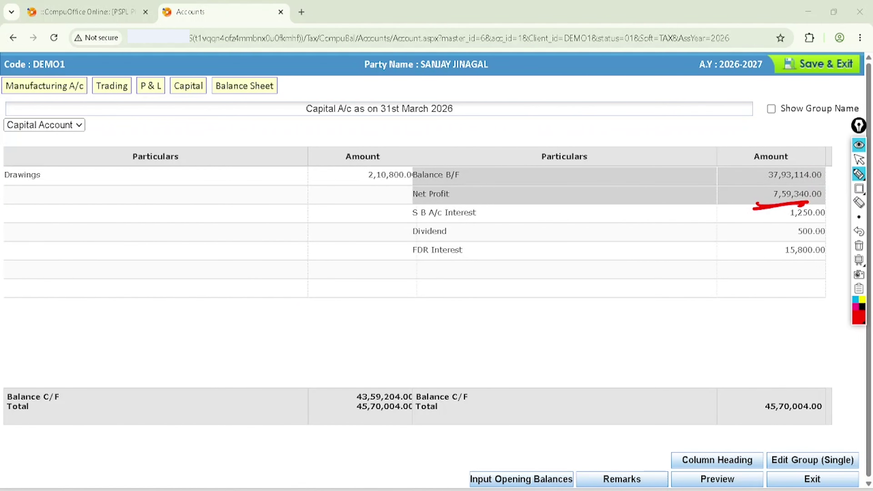
mouse_move(823, 167)
mouse_down()
mouse_move(793, 190)
mouse_move(787, 151)
mouse_up()
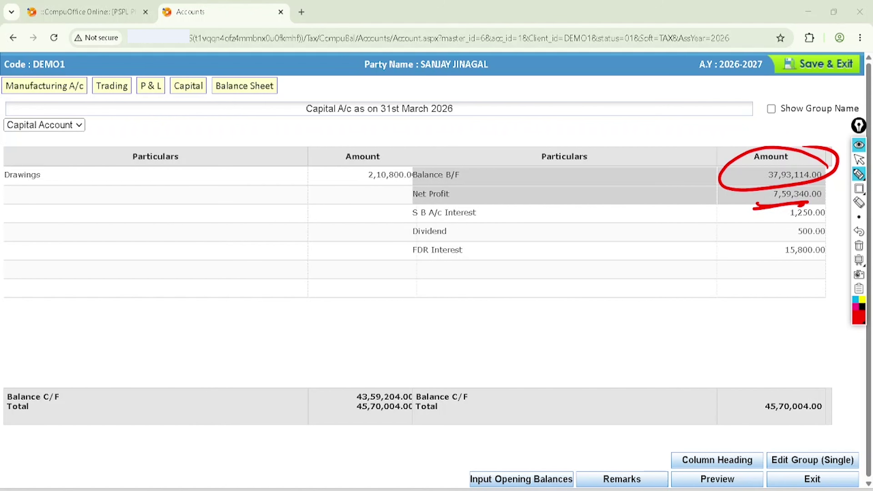
mouse_move(412, 388)
mouse_down()
mouse_move(371, 371)
mouse_move(425, 386)
mouse_move(387, 365)
mouse_up()
drag(278, 402, 313, 382)
drag(285, 416, 323, 389)
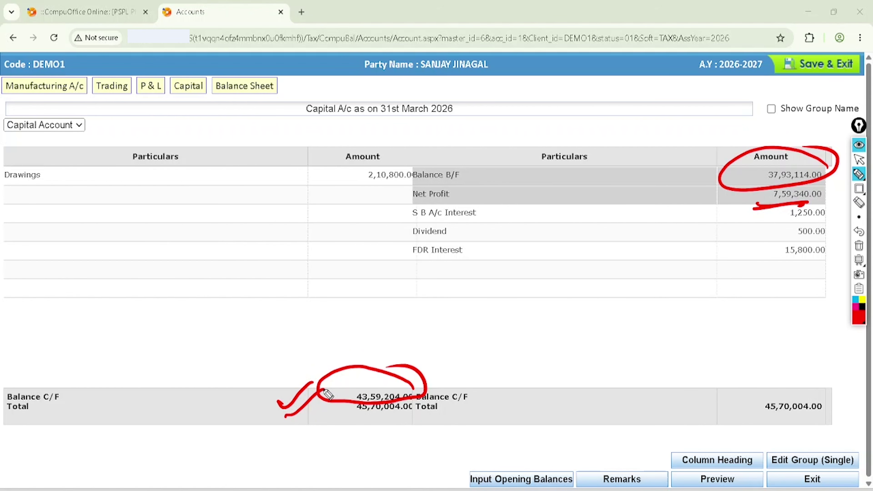
Clear the annotations and bring up the Balance Sheet
click(859, 246)
click(859, 160)
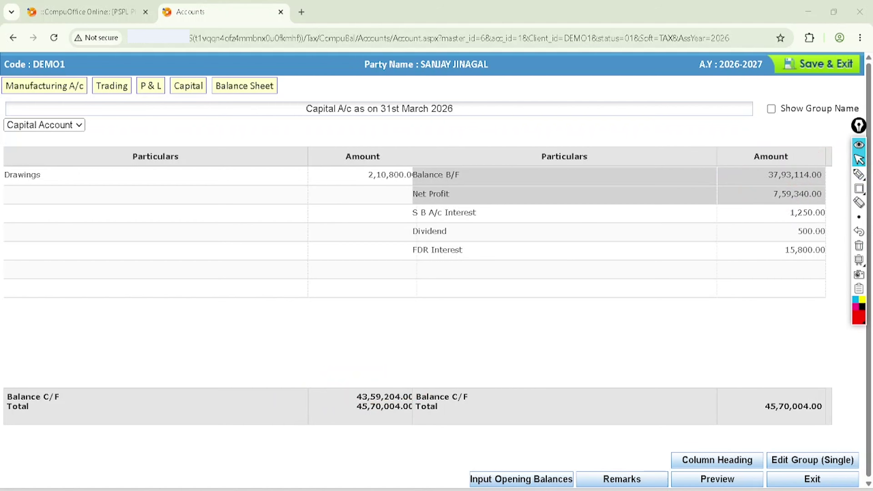
click(244, 86)
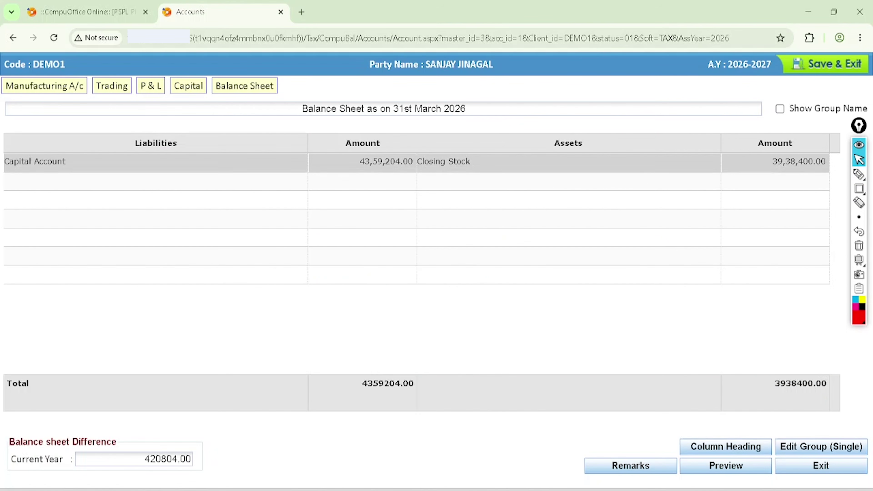
click(859, 174)
drag(398, 152, 346, 146)
mouse_move(828, 144)
mouse_down()
mouse_move(805, 199)
mouse_move(798, 127)
mouse_up()
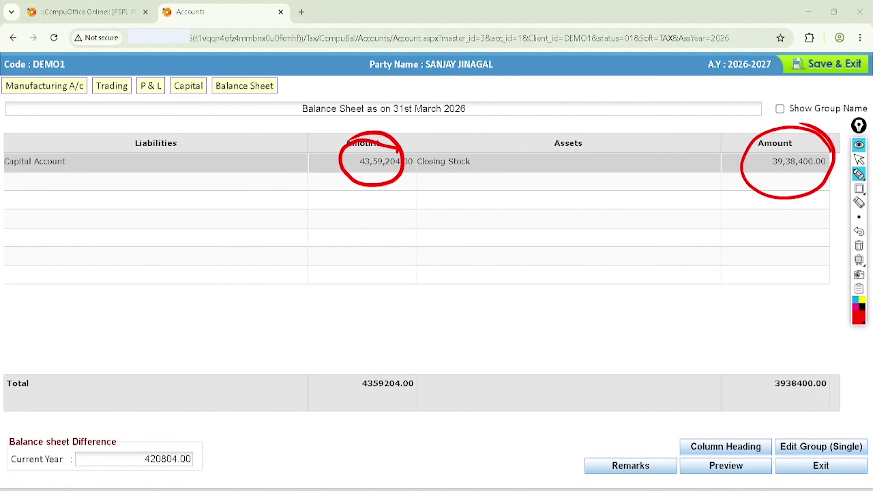
click(858, 245)
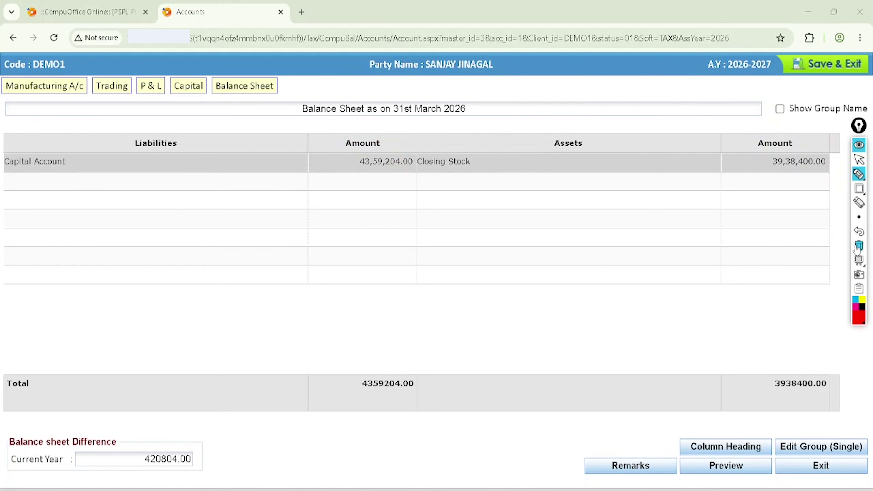
mouse_move(592, 131)
mouse_down()
mouse_move(567, 117)
mouse_move(547, 123)
mouse_up()
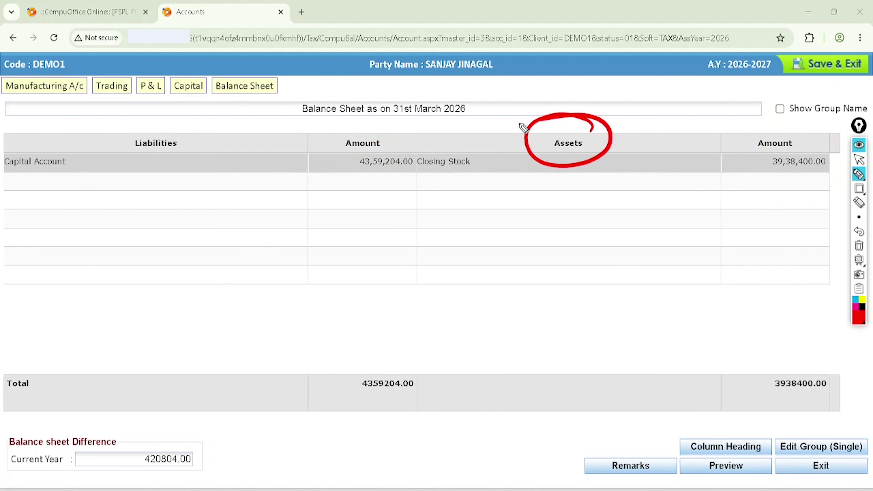
mouse_move(188, 131)
mouse_down()
mouse_move(152, 105)
mouse_move(114, 116)
mouse_up()
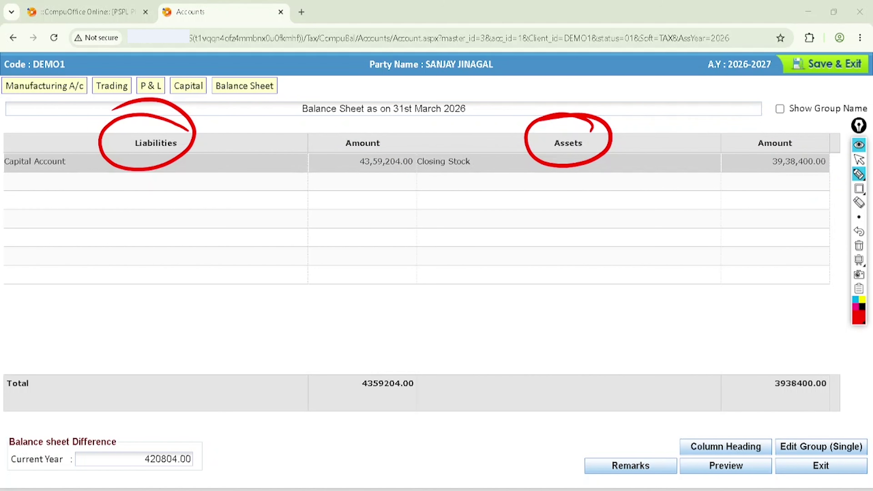
key(Escape)
click(859, 174)
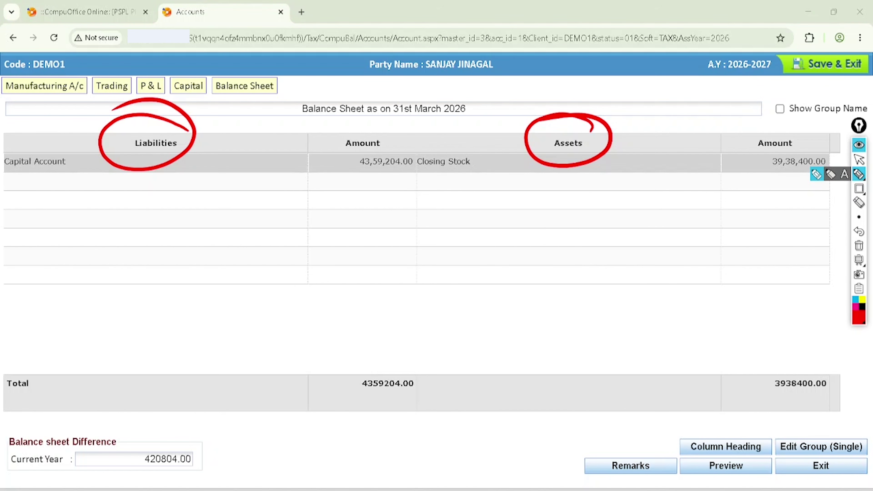
drag(2, 165, 58, 140)
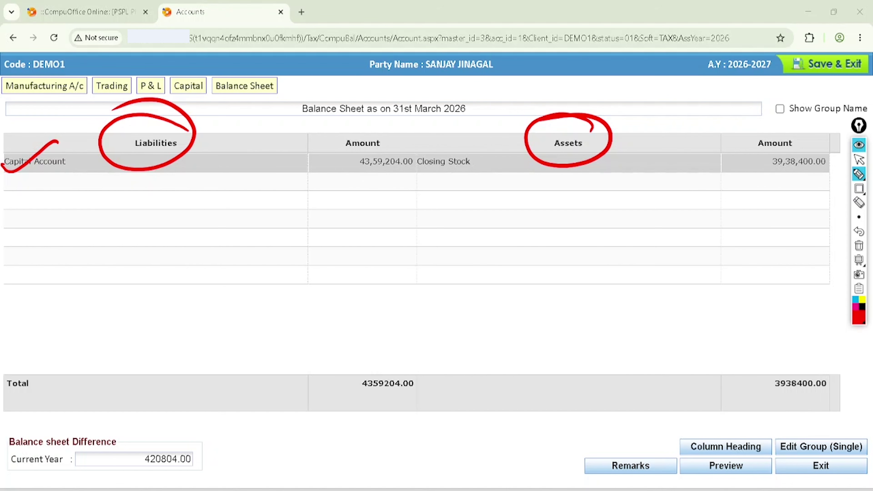
drag(441, 336, 450, 331)
drag(379, 333, 384, 337)
drag(301, 251, 320, 270)
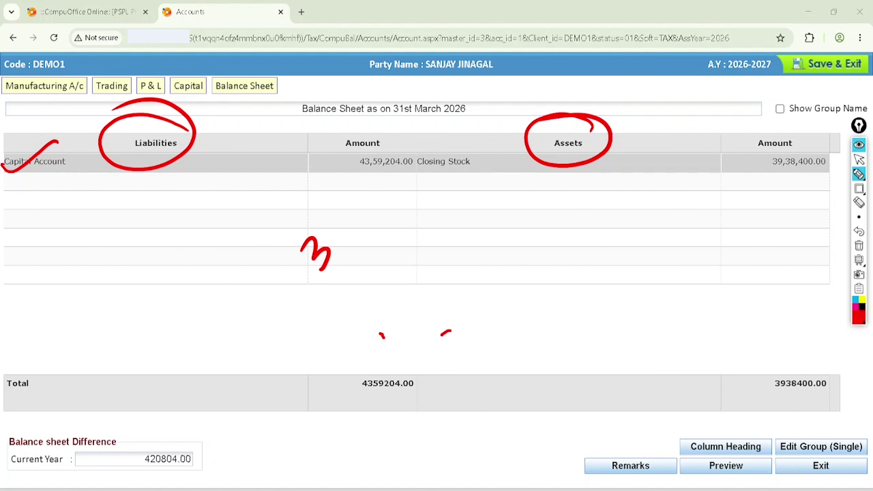
drag(462, 309, 456, 315)
drag(329, 226, 344, 250)
drag(334, 202, 299, 212)
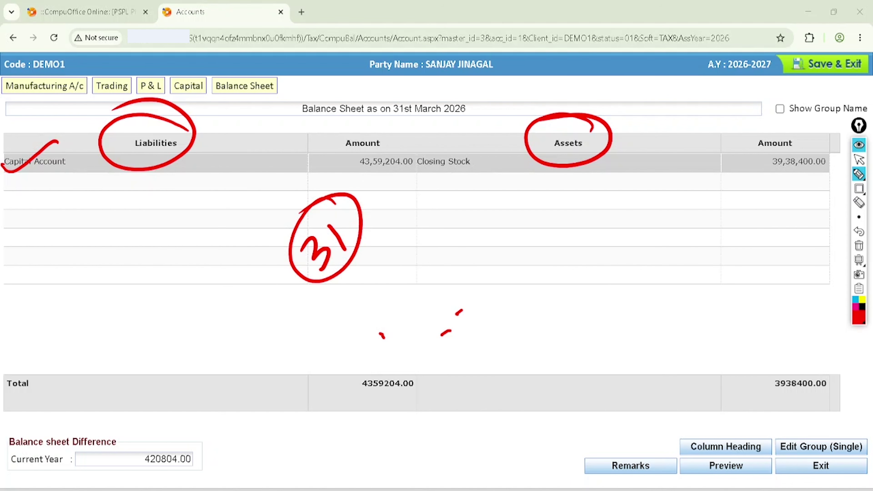
key(Escape)
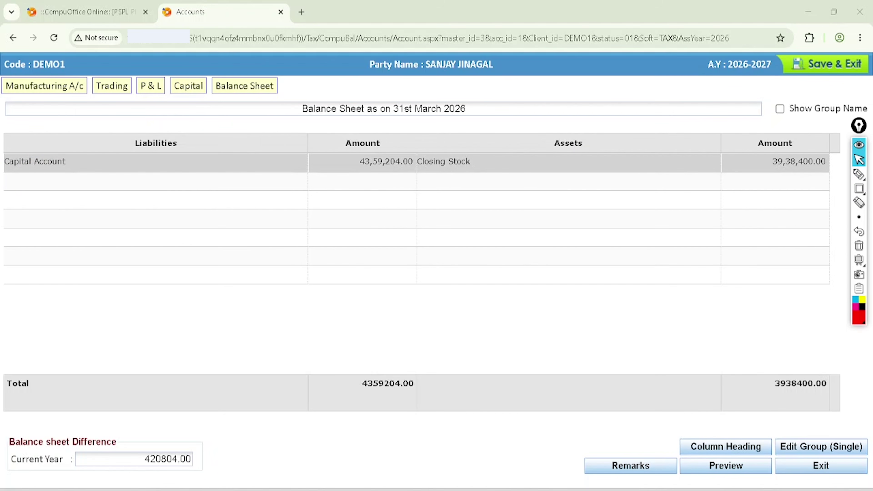
Add a Secured Loans row below Capital Account on the liabilities side
click(111, 182)
text(s)
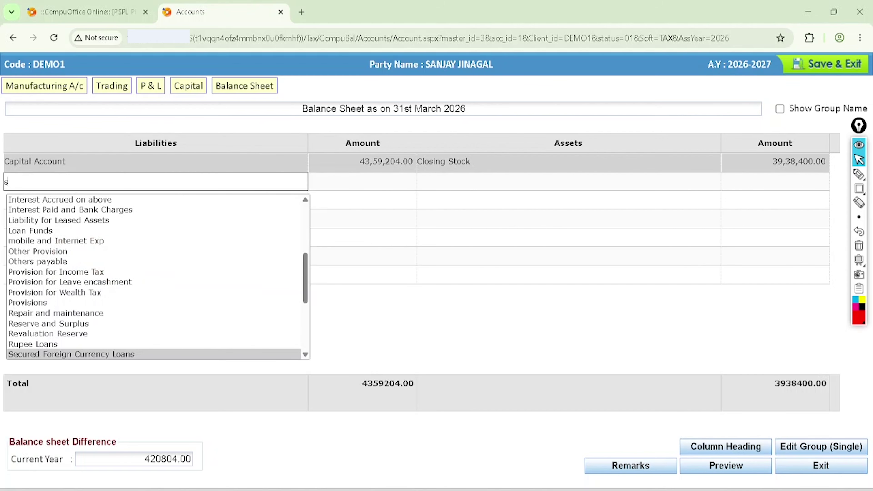
text(ecured lo)
key(Return)
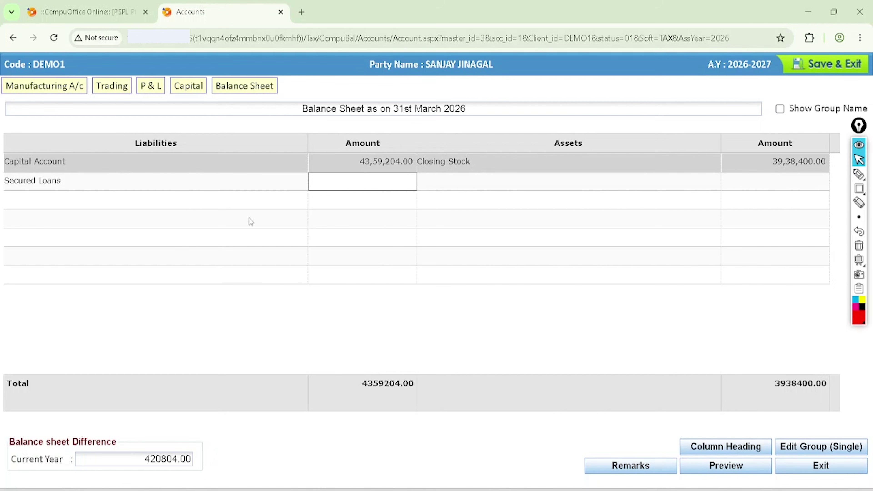
In the Secured Loans annexure, enter an SBI Bank loan of 446249
double_click(384, 182)
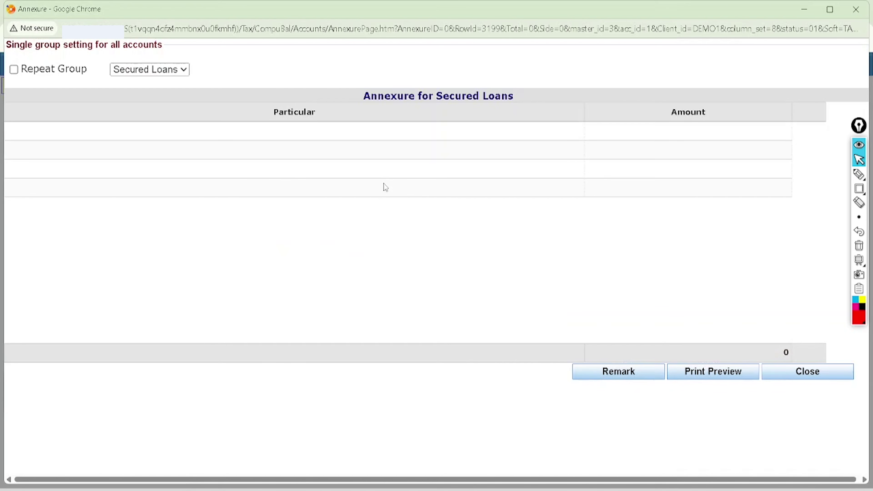
click(121, 130)
text(S)
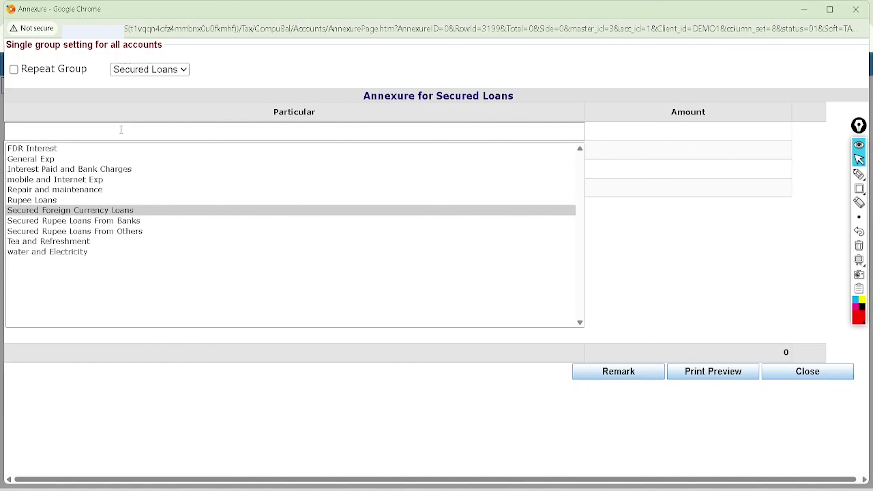
text(B)
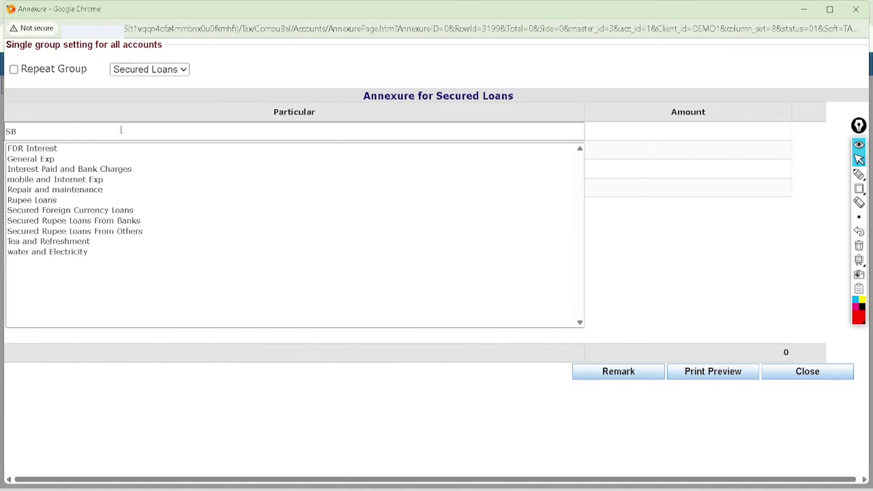
text(I Bank (1223))
key(Tab)
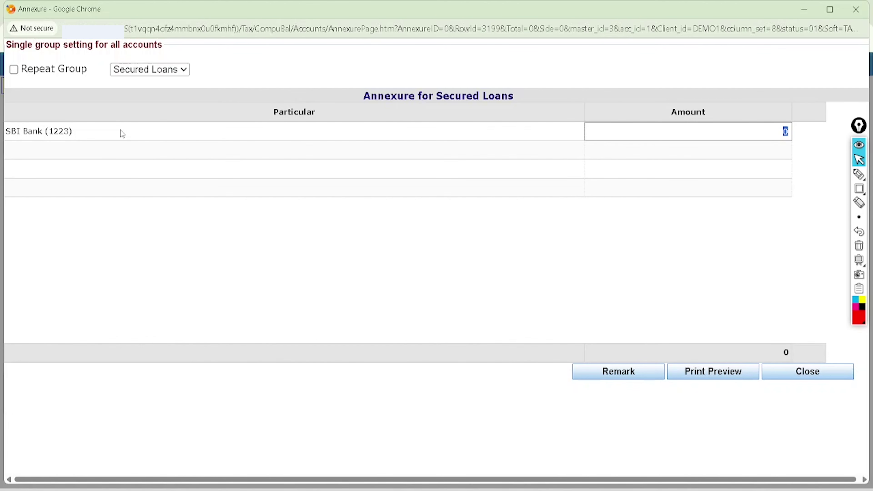
text(446249)
key(Return)
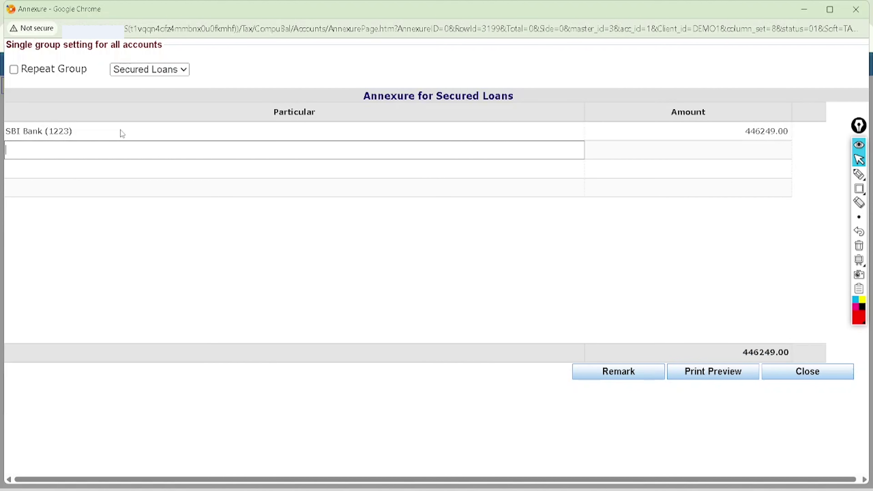
Close the Secured Loans annexure and add an Unsecured Loans row below Secured Loans
click(807, 372)
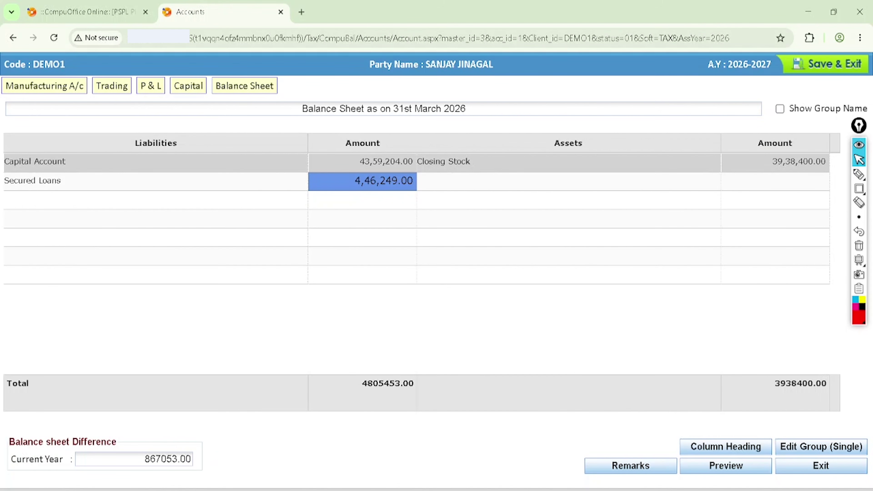
click(34, 196)
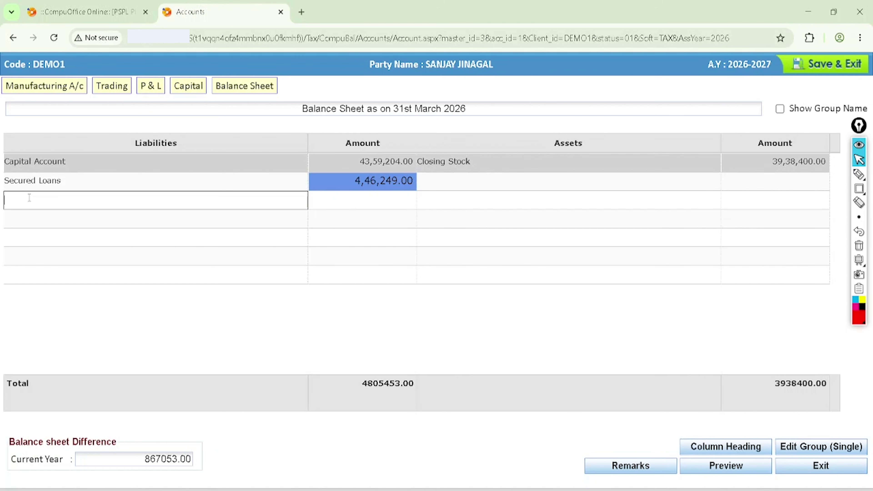
text(u)
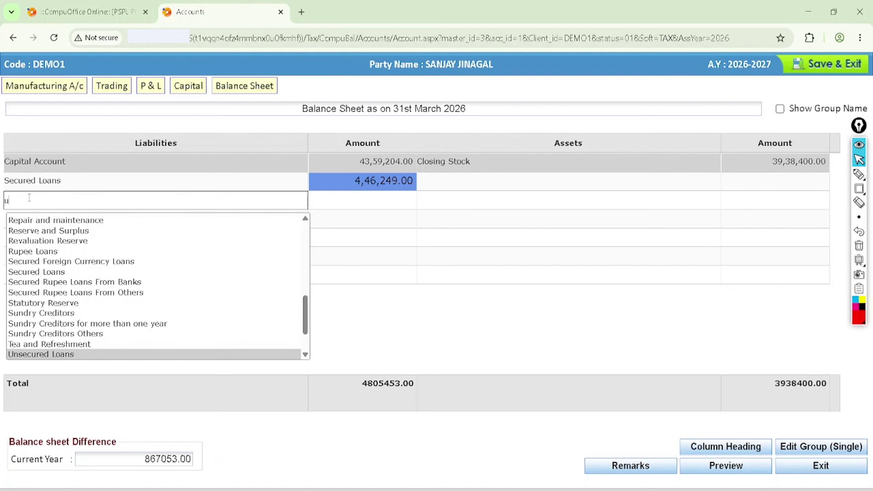
key(Return)
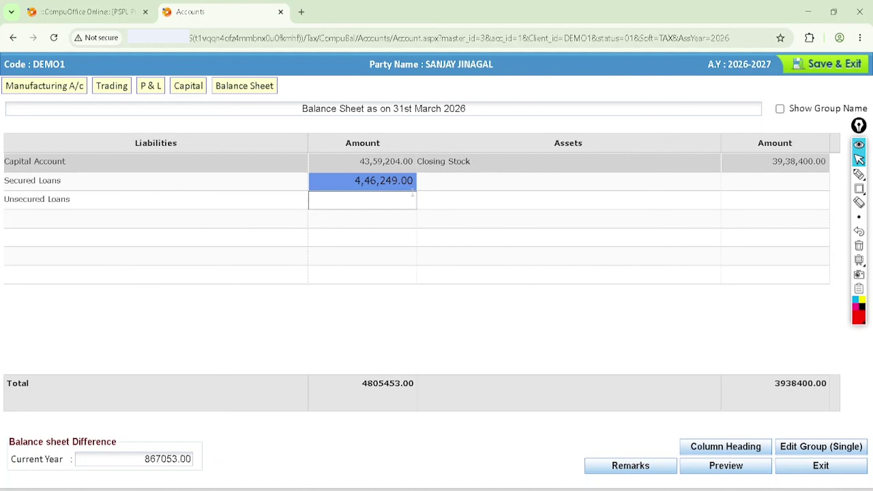
Itemise Unsecured Loans in its annexure as 'abd pvt' with 83200, then close the annexure
click(395, 214)
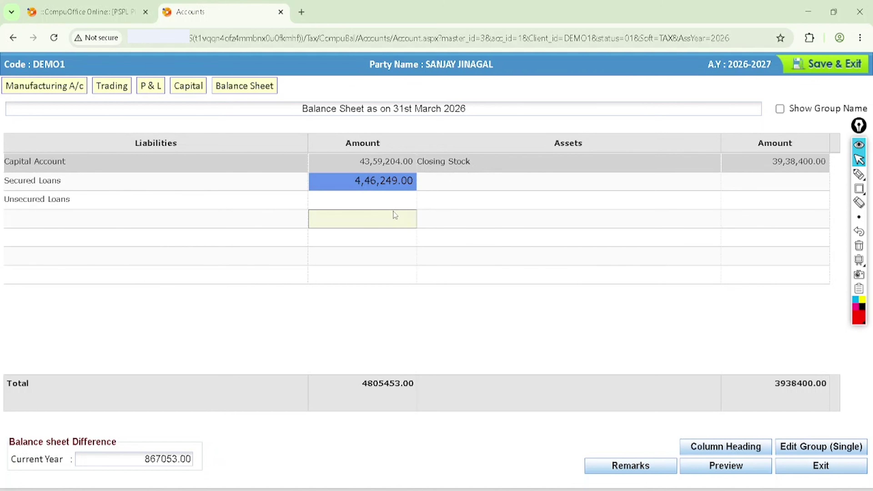
double_click(386, 205)
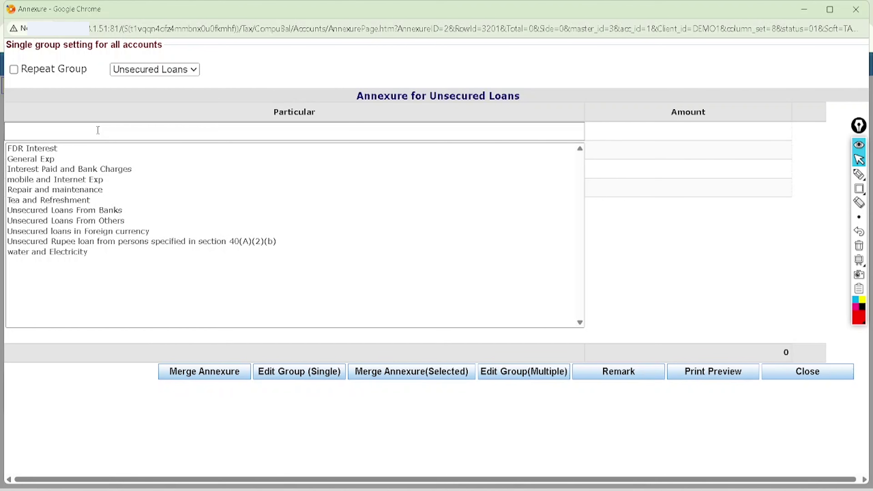
text(abd pvt)
key(Tab)
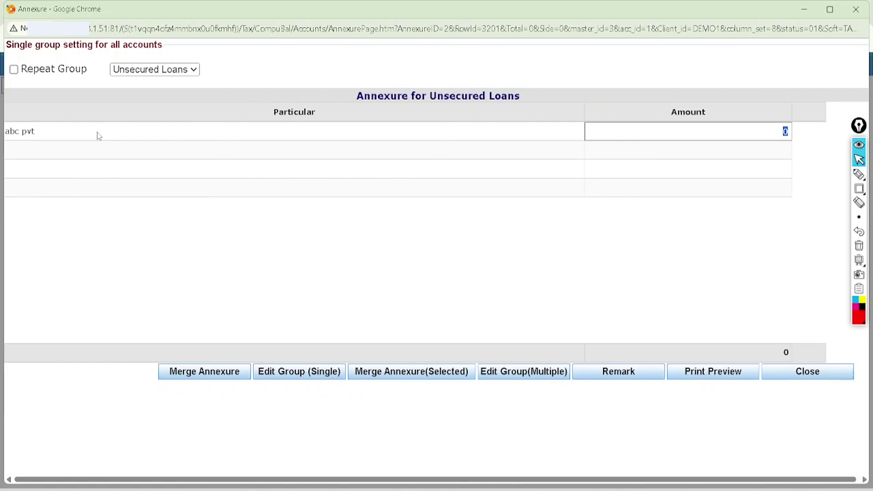
text(83200)
key(Tab)
key(Escape)
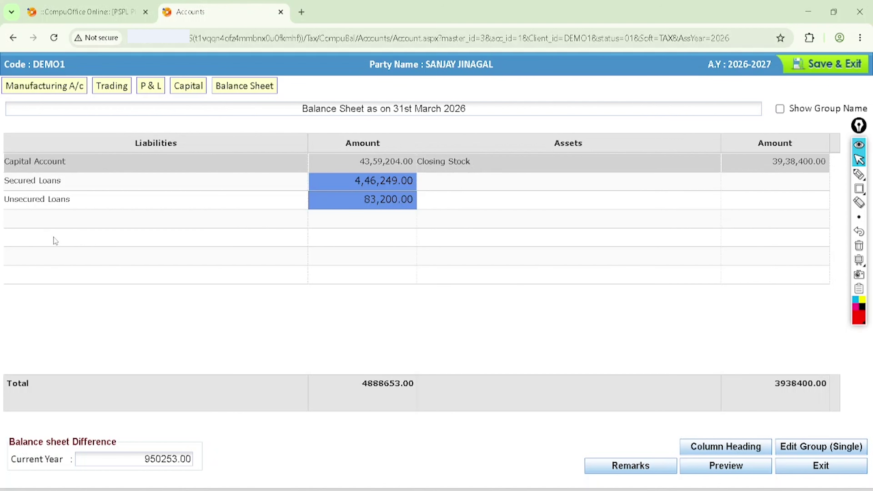
Add Sundry Creditors with an amount of 14,11,800 below Unsecured Loans
click(63, 221)
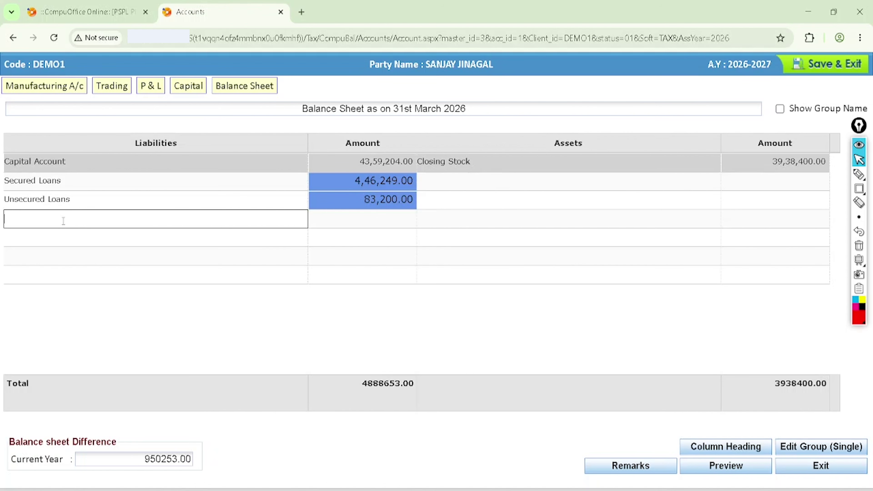
text(s)
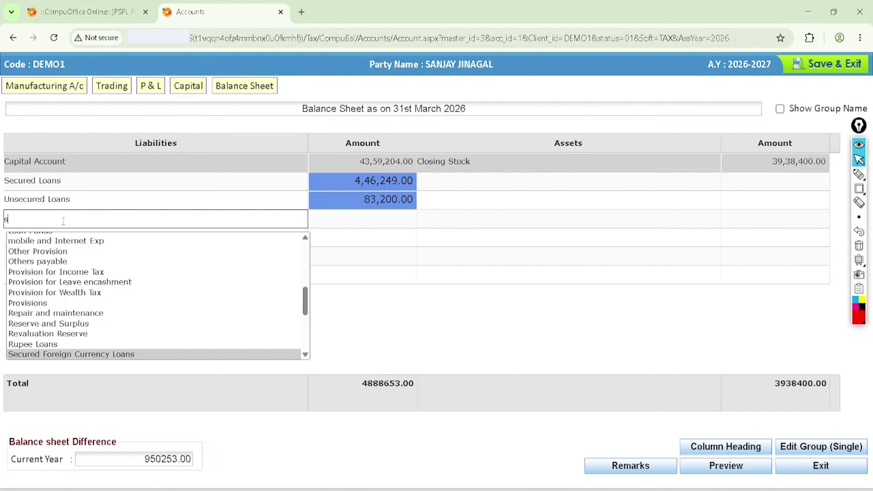
text(u)
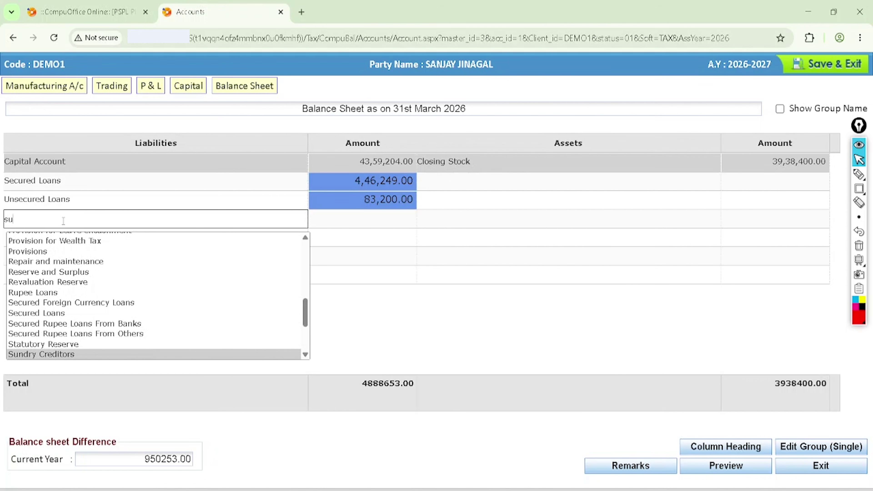
key(Return)
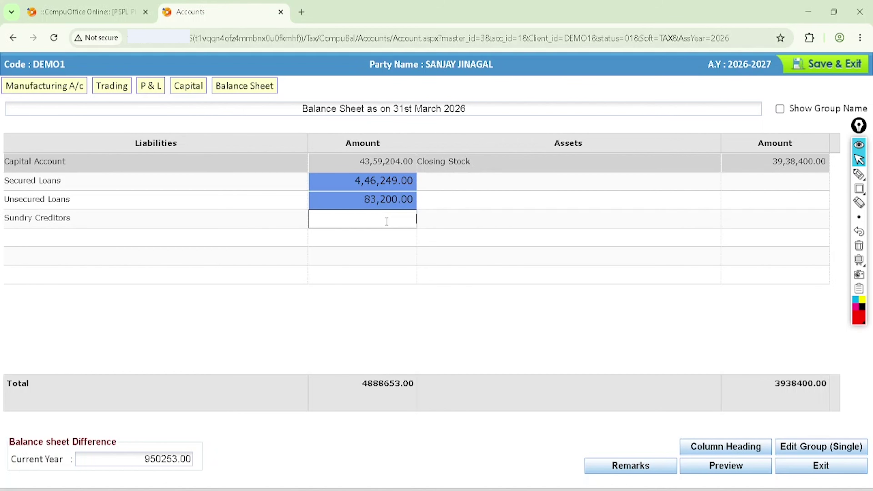
text(14,)
text(11,800)
key(Return)
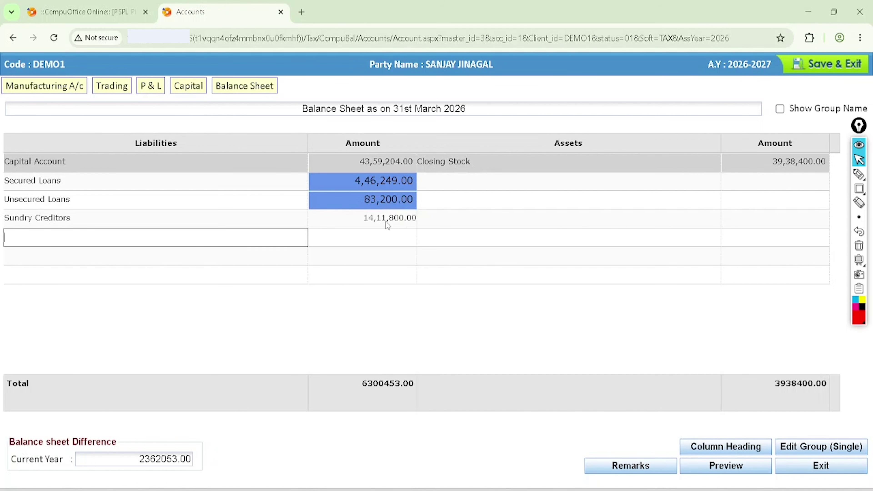
click(858, 174)
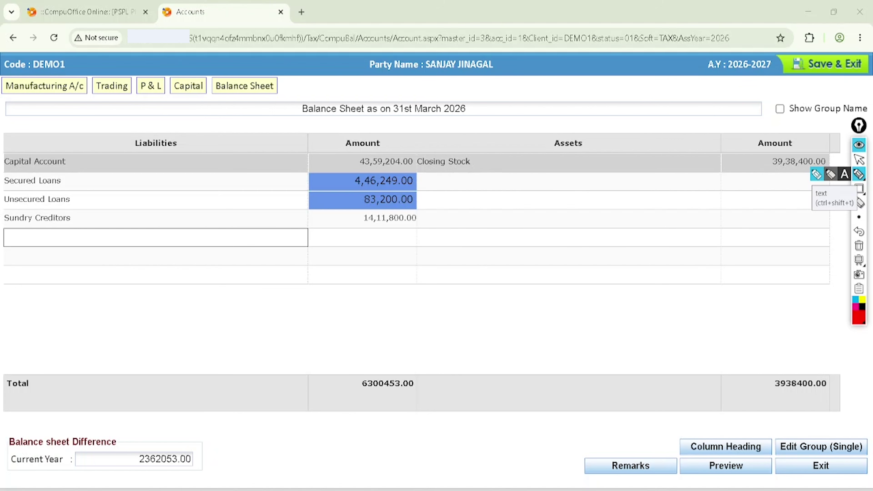
mouse_move(599, 131)
mouse_down()
mouse_move(628, 160)
mouse_move(552, 126)
mouse_up()
click(859, 245)
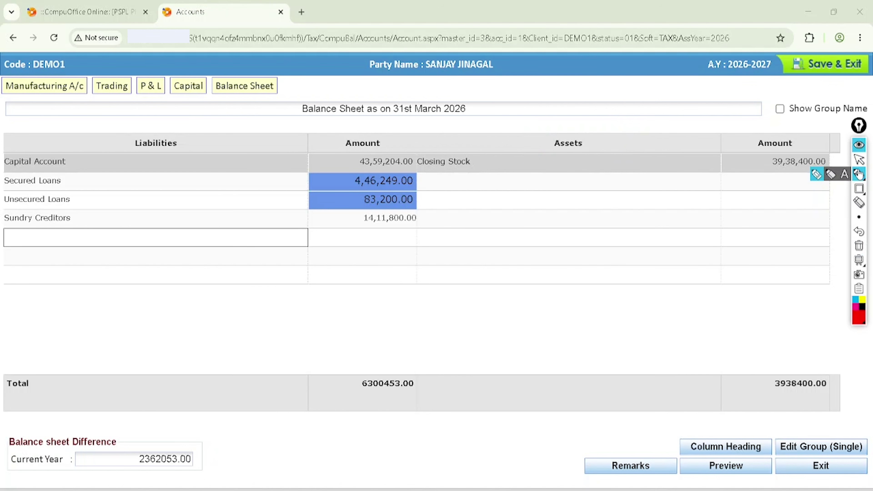
drag(817, 152, 757, 146)
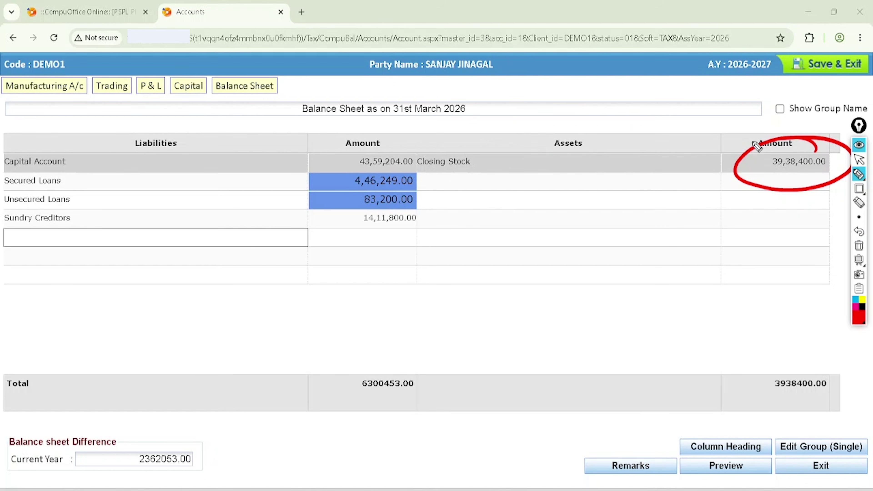
click(859, 245)
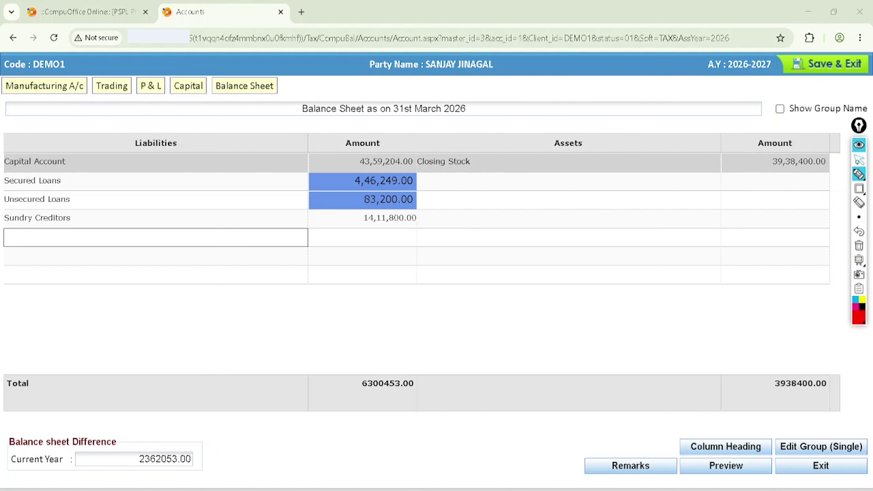
click(859, 159)
click(468, 182)
Add a Fixed Assets head on the assets side and start itemising it in its annexure
text(f)
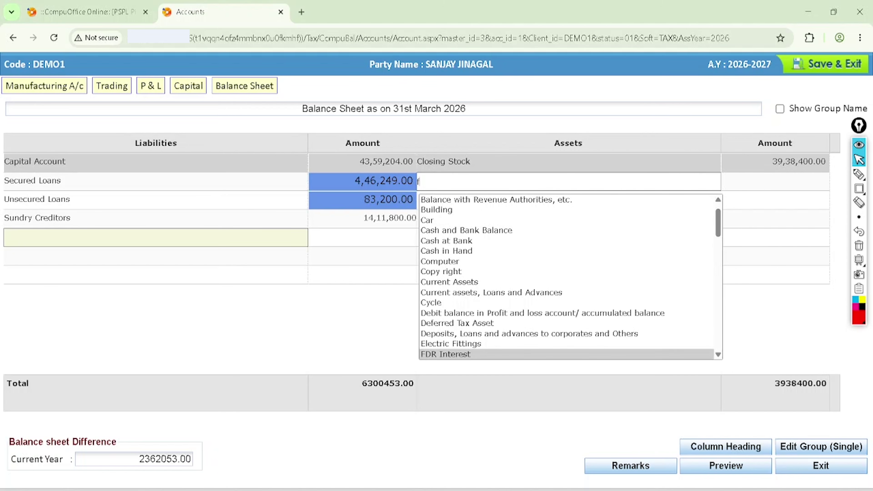
text(ix)
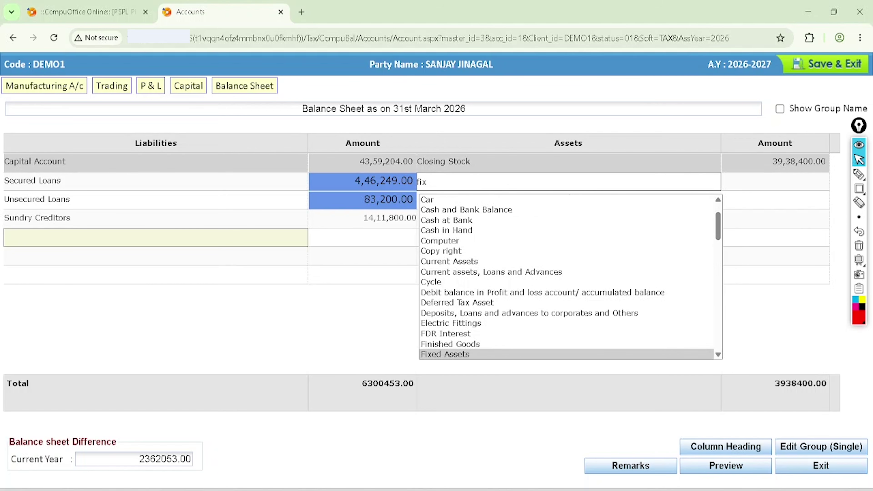
key(Return)
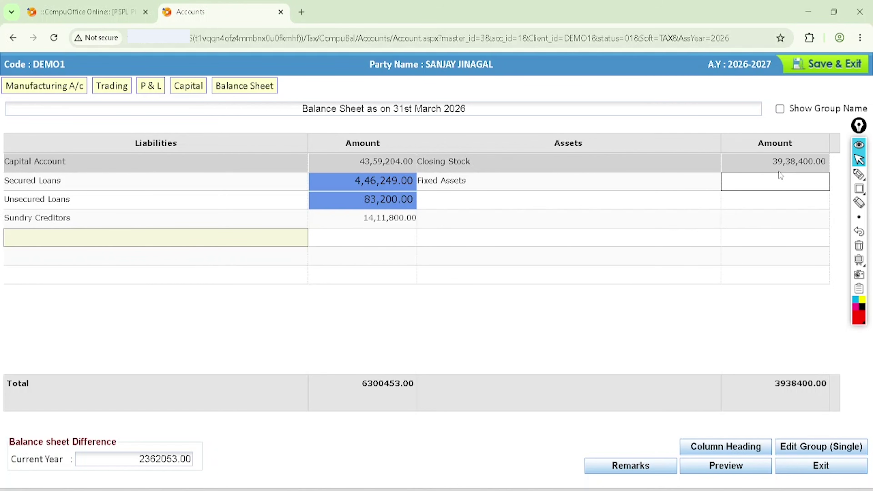
double_click(780, 183)
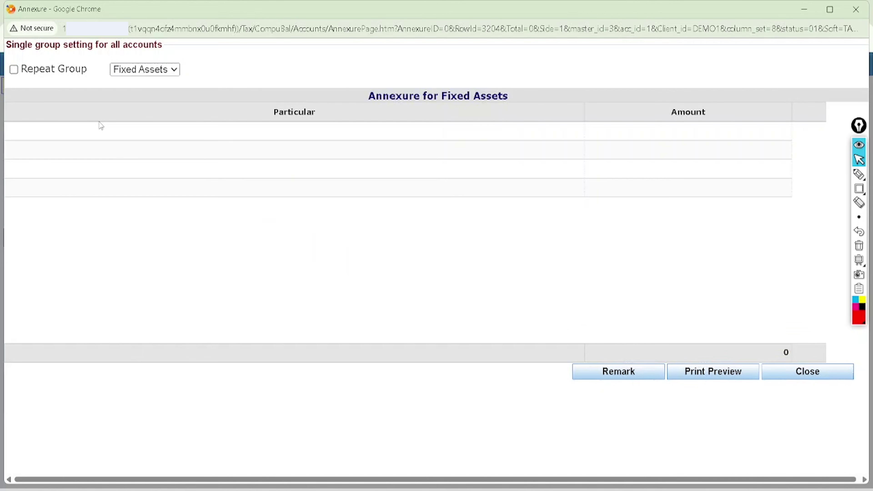
click(120, 129)
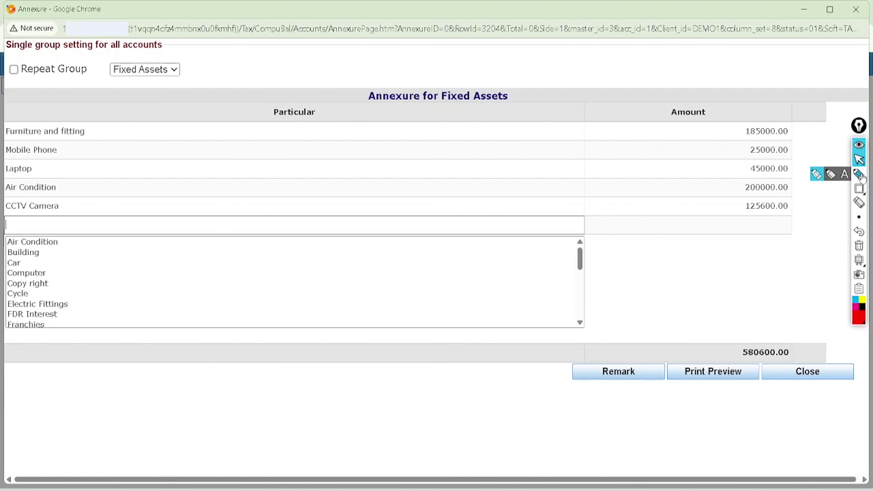
Circle the 580600.00 annexure total, mark the listed asset items, then close the annexure
click(859, 174)
mouse_move(802, 339)
mouse_down()
mouse_move(721, 345)
mouse_move(741, 322)
mouse_up()
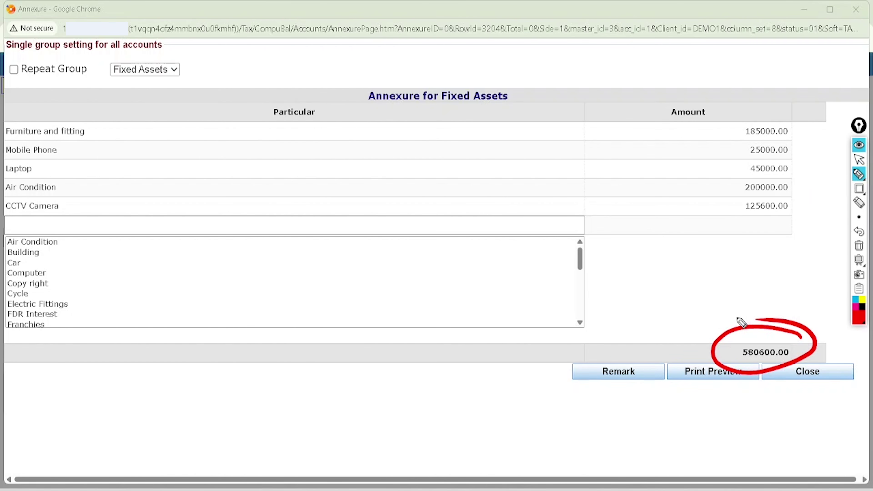
drag(99, 136, 110, 220)
drag(115, 170, 154, 147)
drag(122, 186, 166, 159)
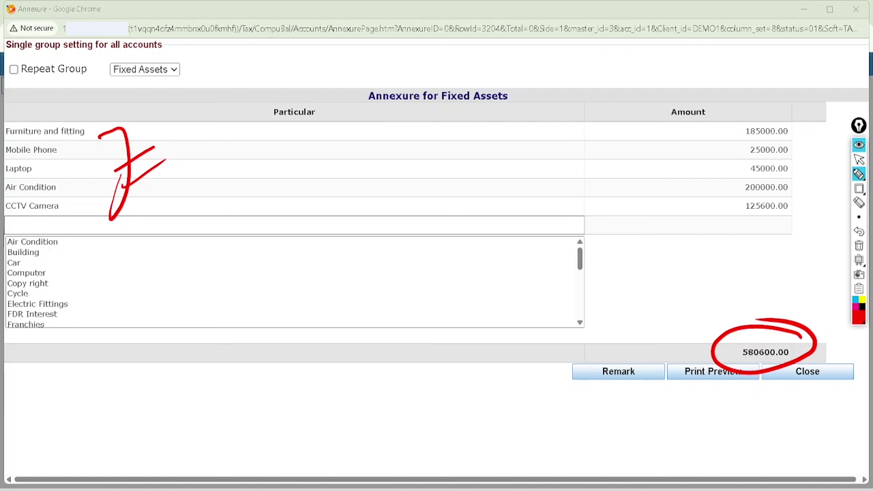
click(859, 245)
click(859, 159)
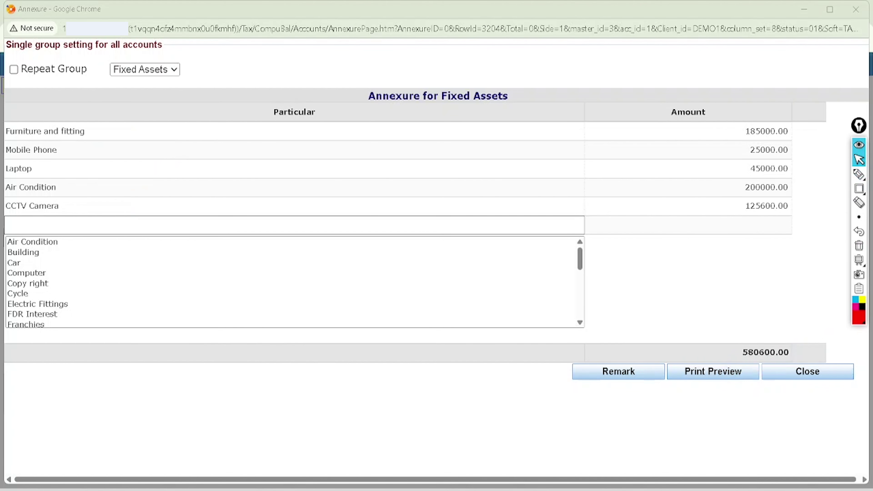
click(822, 372)
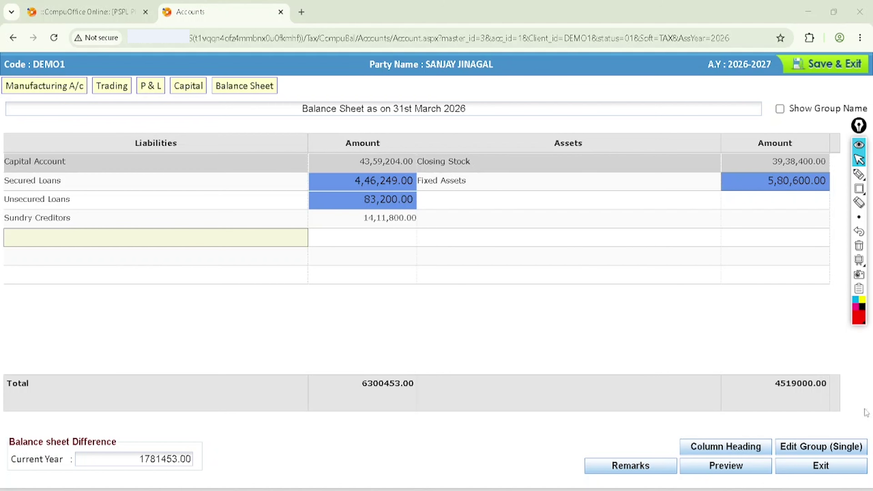
Add a Cash and Bank Balance head on the assets side and open its annexure
click(446, 204)
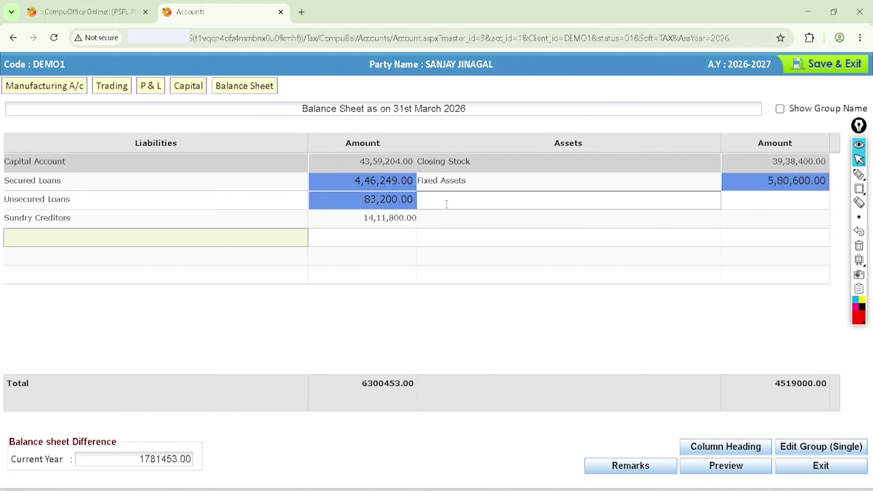
text(cash)
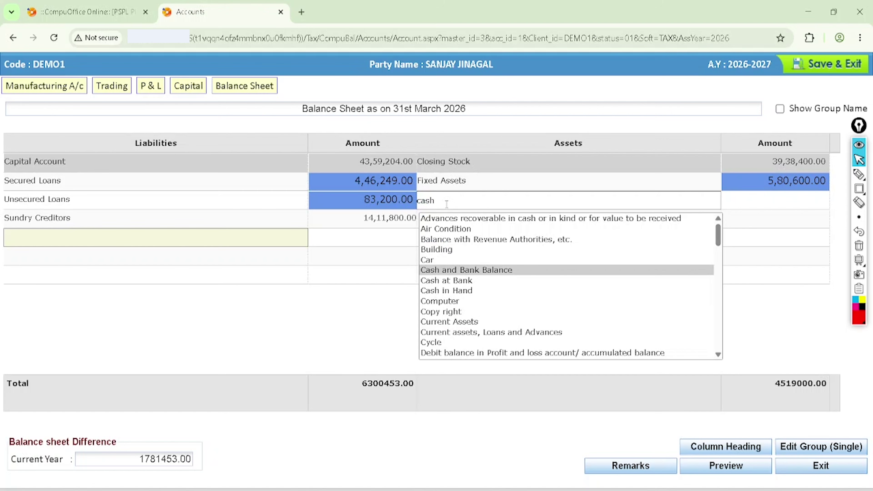
key(Return)
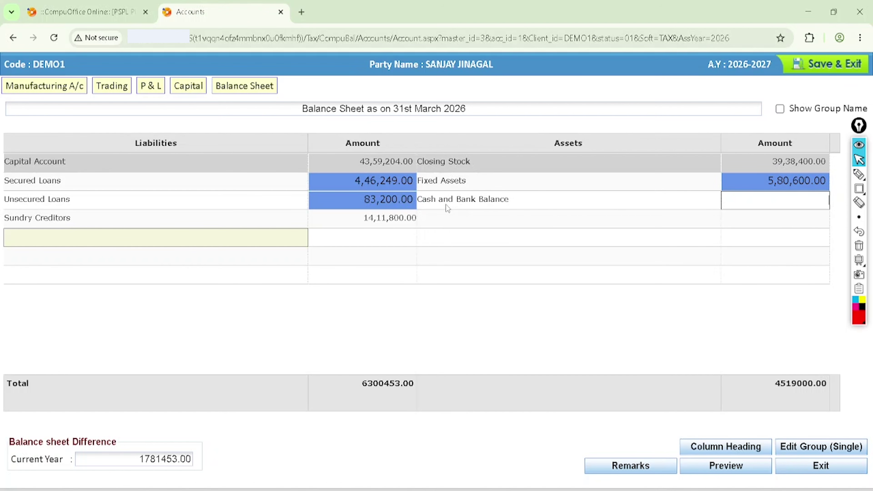
double_click(774, 201)
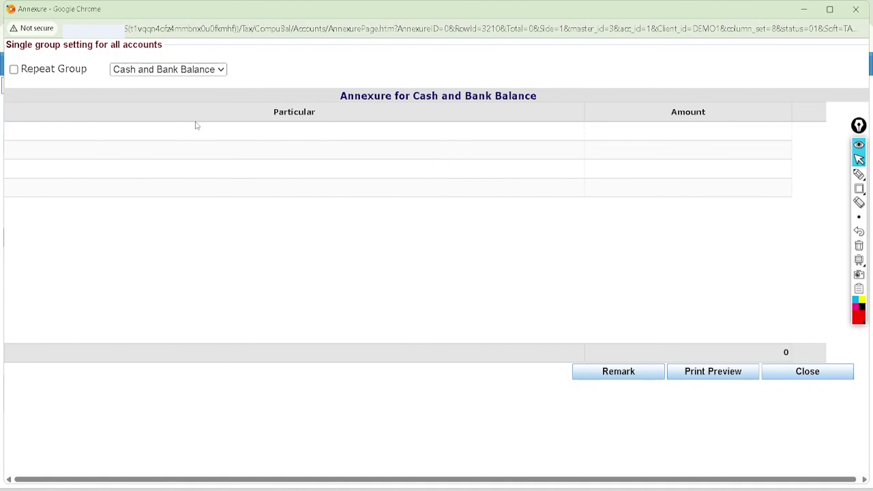
Annotate the annexure with a handwritten 31.03 date and red ticks on the Amount column, then clear them
click(859, 174)
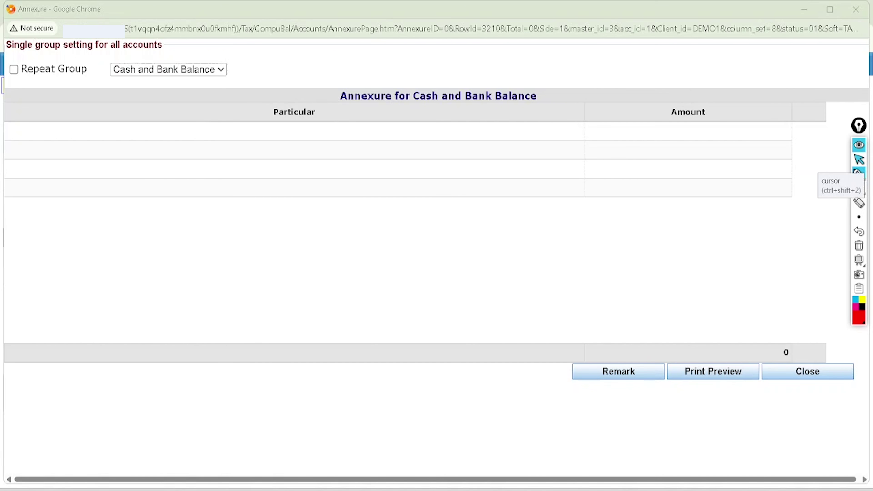
click(497, 313)
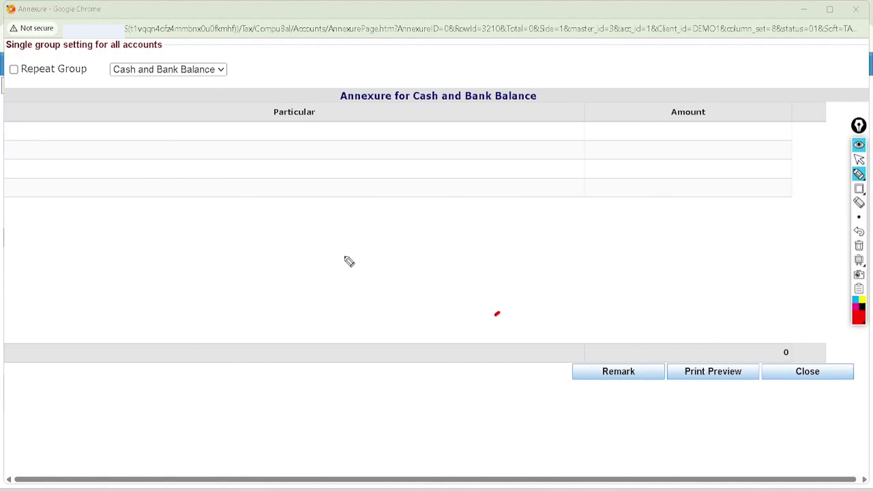
drag(344, 237, 342, 255)
drag(378, 226, 379, 245)
click(383, 232)
mouse_move(398, 208)
mouse_down()
mouse_move(405, 216)
mouse_move(397, 208)
mouse_up()
drag(395, 192, 411, 217)
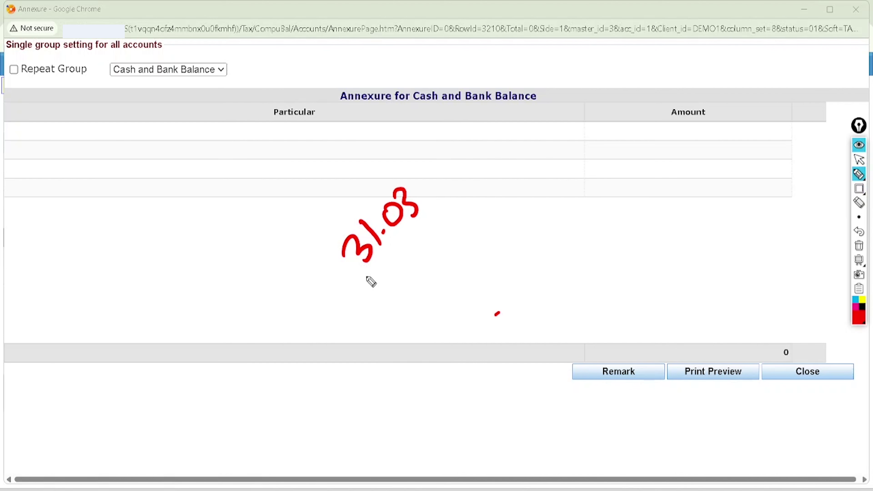
drag(360, 289, 433, 215)
drag(33, 129, 88, 105)
mouse_move(650, 126)
mouse_down()
mouse_move(659, 132)
mouse_move(705, 108)
mouse_up()
drag(641, 155, 691, 141)
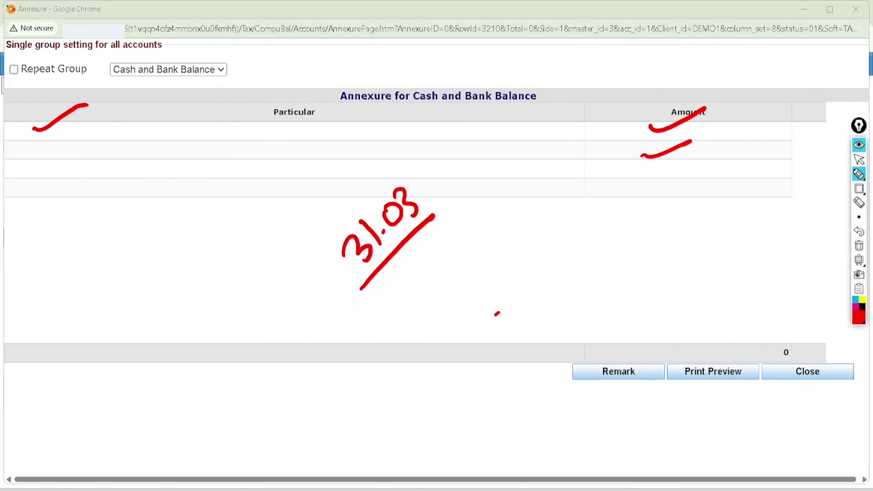
key(ctrl+shift+c)
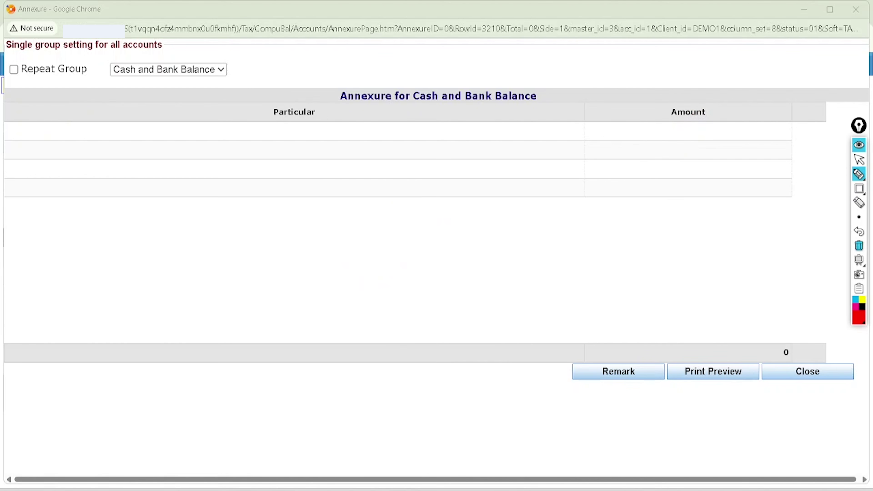
Handwrite and strike out 'Cash', mark the Amount column in red, then erase the annotations
drag(364, 246, 387, 271)
mouse_move(391, 240)
mouse_down()
mouse_move(386, 249)
mouse_move(406, 220)
mouse_move(429, 244)
mouse_up()
drag(361, 308, 446, 237)
click(806, 274)
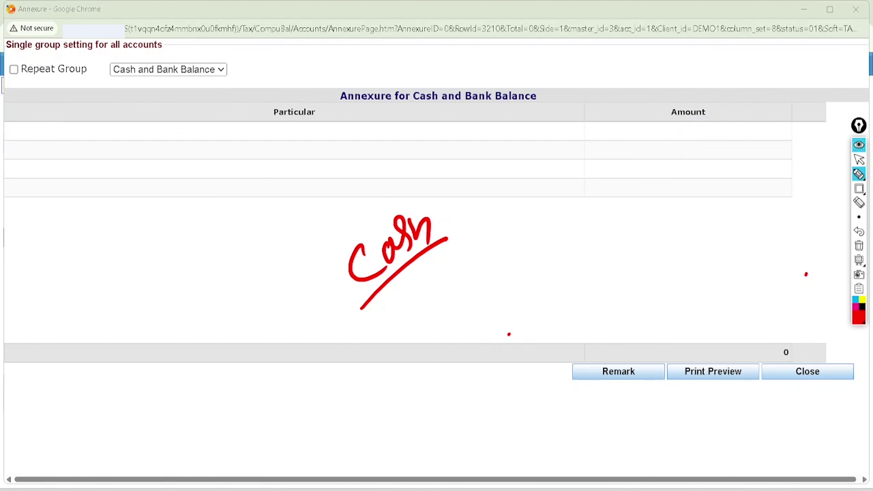
drag(701, 144, 697, 152)
drag(652, 173, 751, 131)
click(859, 246)
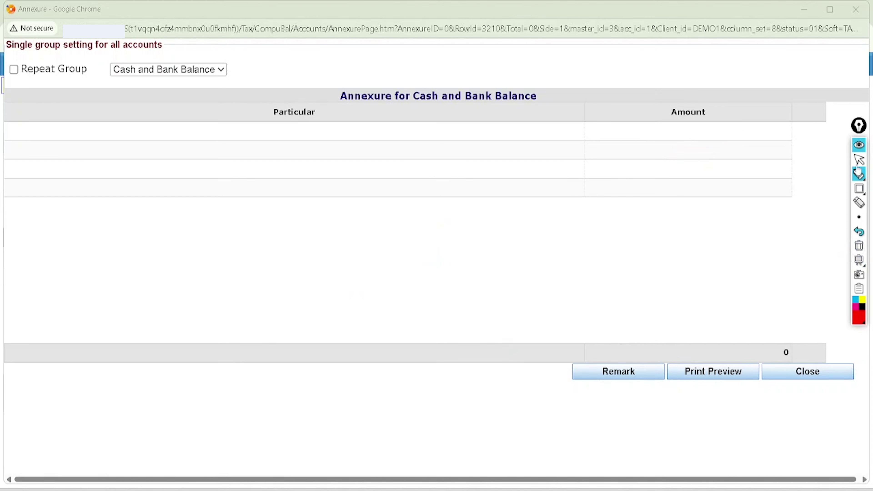
click(859, 160)
Flag closing the annexure with a red ring, erase it, and close the calculator
click(859, 174)
mouse_move(853, 358)
mouse_down()
mouse_move(804, 337)
mouse_move(833, 335)
mouse_up()
click(859, 245)
click(859, 159)
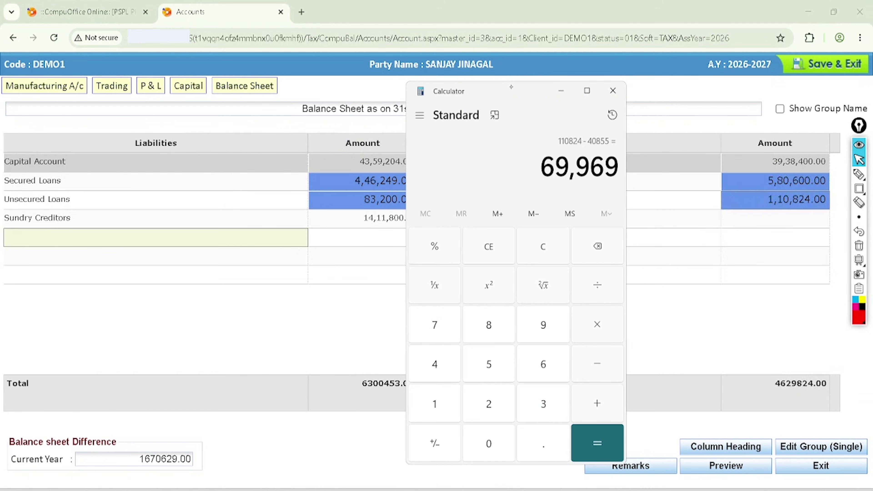
click(612, 90)
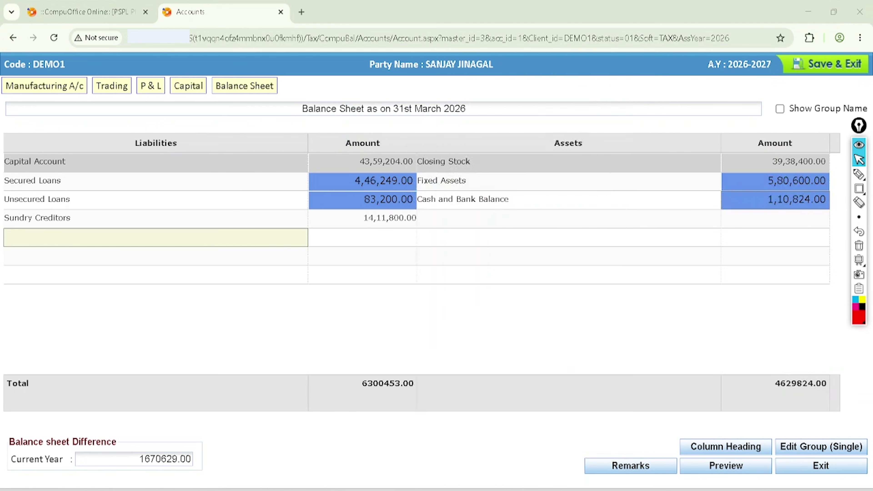
Add an FDR asset with an amount of 1,00,000 in the next assets row
click(461, 226)
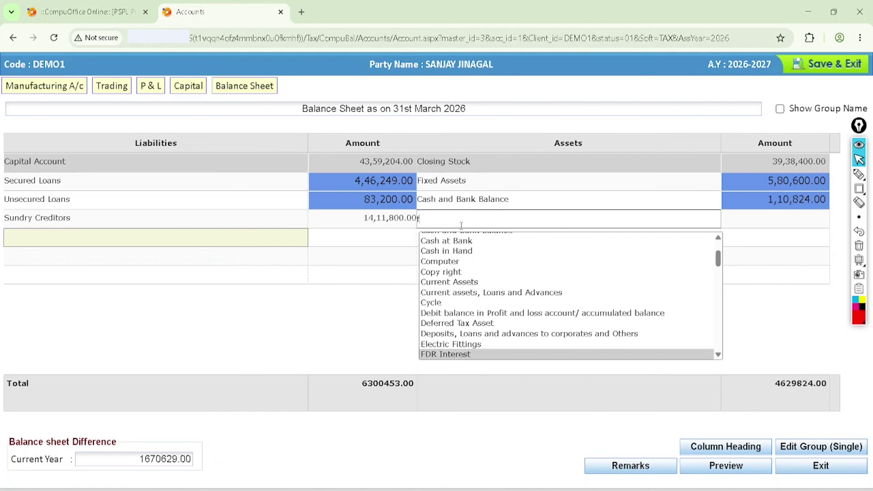
text(fsr)
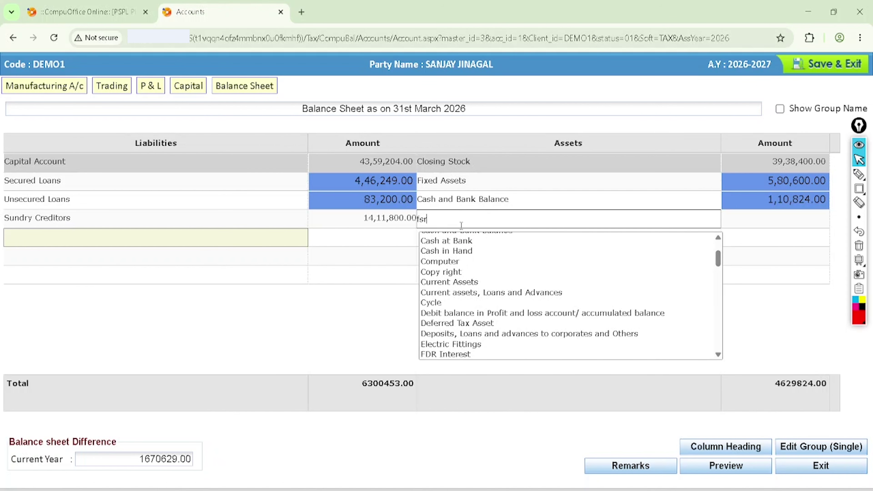
key(BackSpace)
key(BackSpace)
key(BackSpace)
text(FDR)
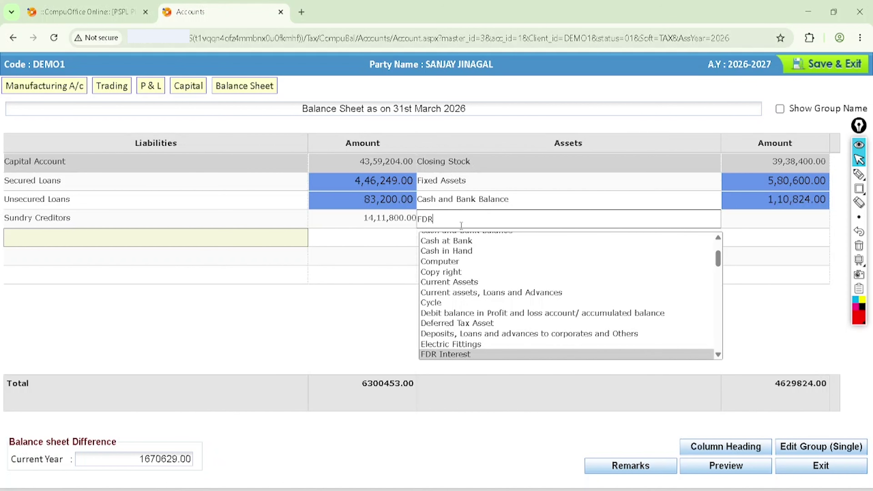
key(Return)
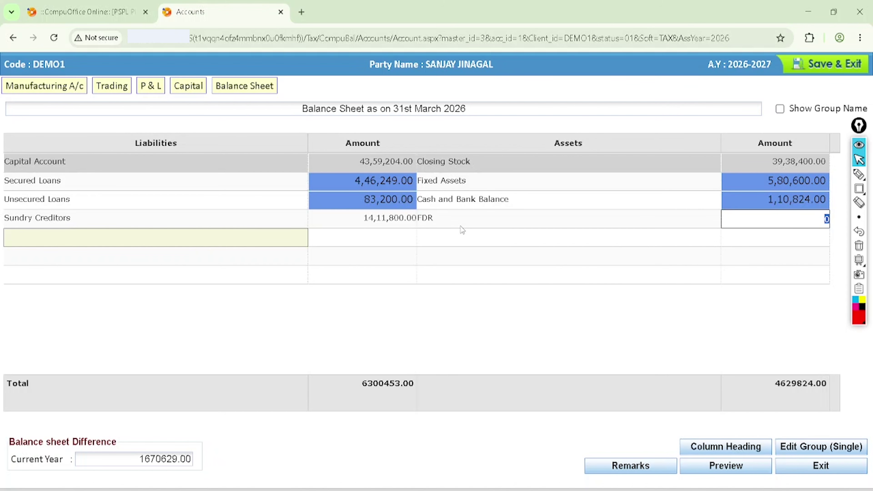
text(1,)
text(00,00)
text(0)
key(Return)
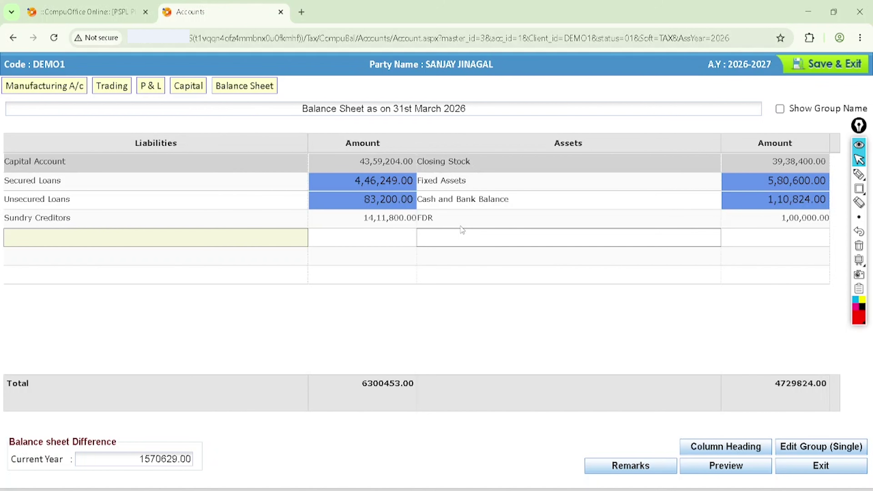
Add Sundry Debtors on the assets side, filling it with the remaining 15,70,629 difference
text(SUN)
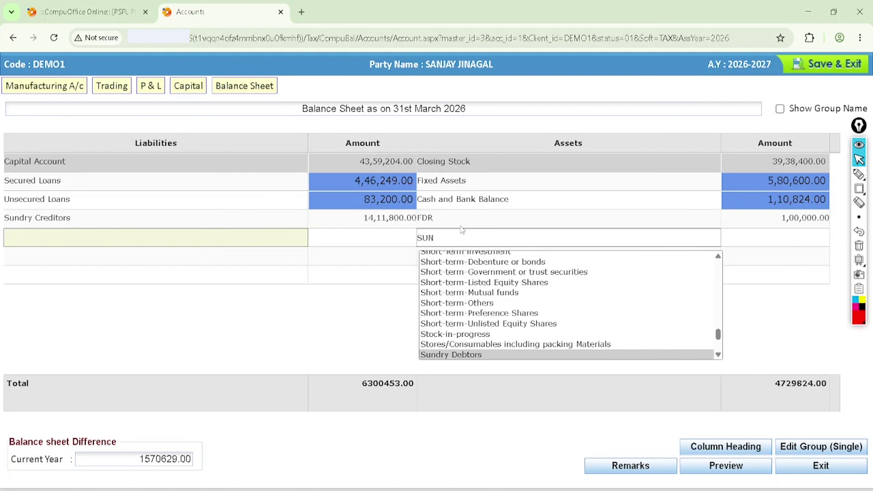
key(Return)
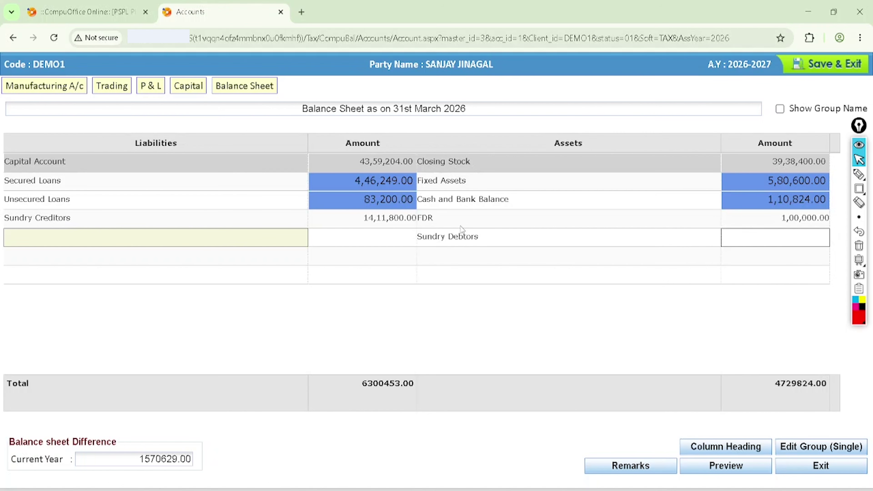
click(858, 174)
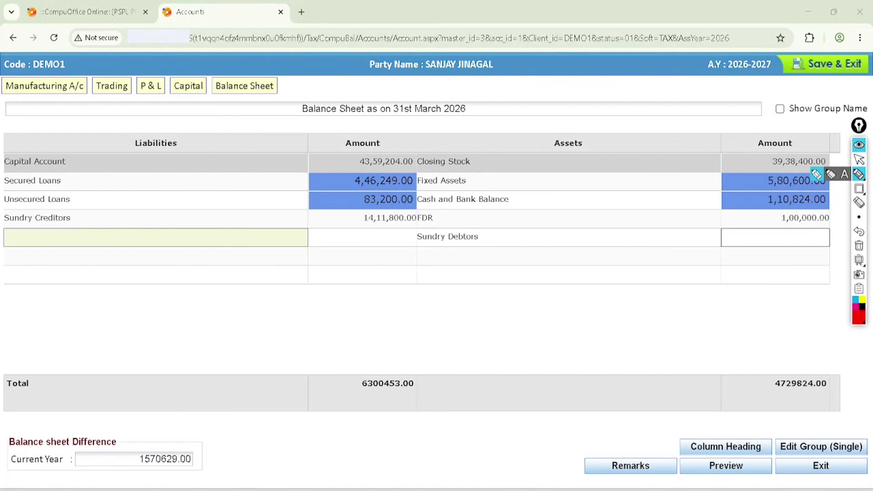
mouse_move(185, 428)
mouse_down()
mouse_move(133, 442)
mouse_move(167, 430)
mouse_up()
drag(110, 466, 144, 448)
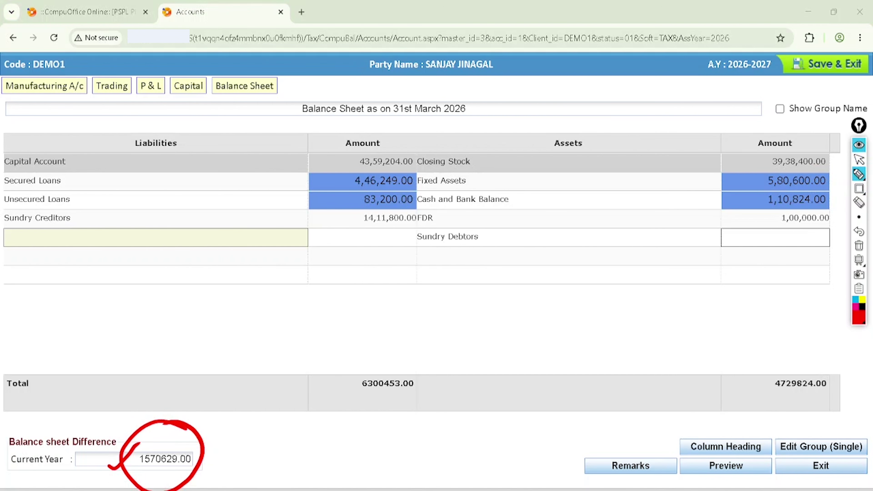
click(859, 245)
click(859, 159)
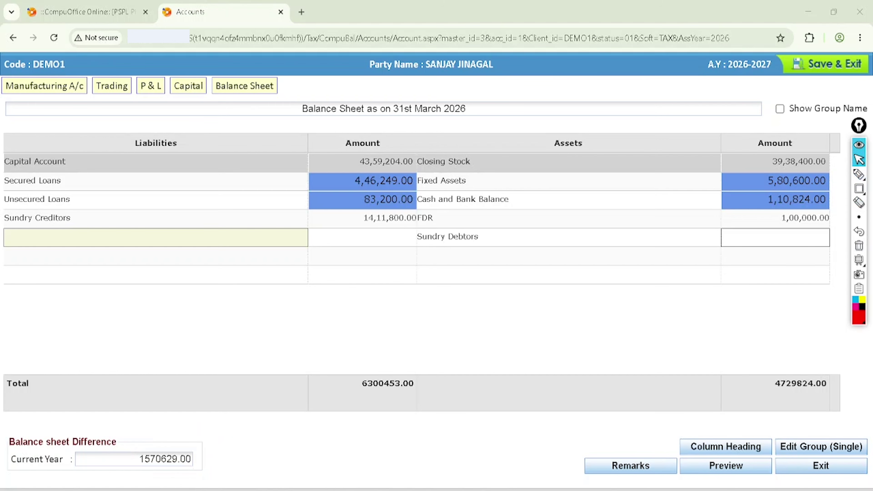
key(Return)
key(Tab)
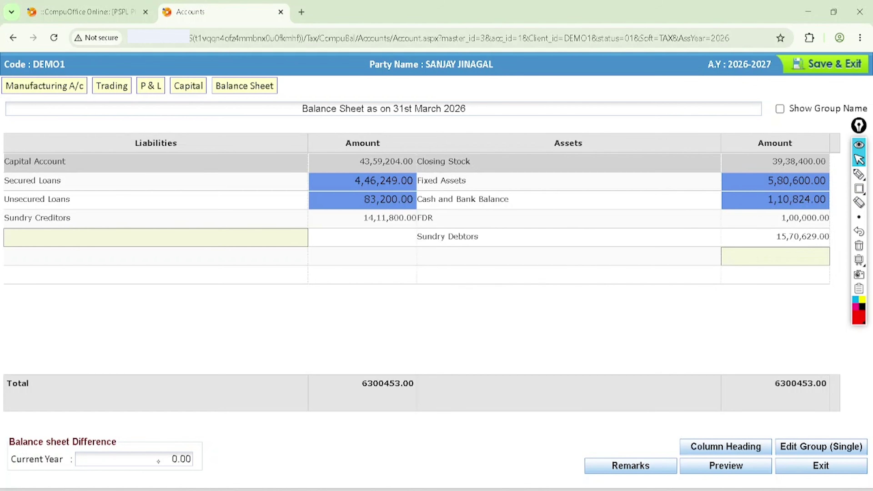
Circle the matching 6300453.00 totals and the 0.00 difference to confirm the sheet balances
click(859, 174)
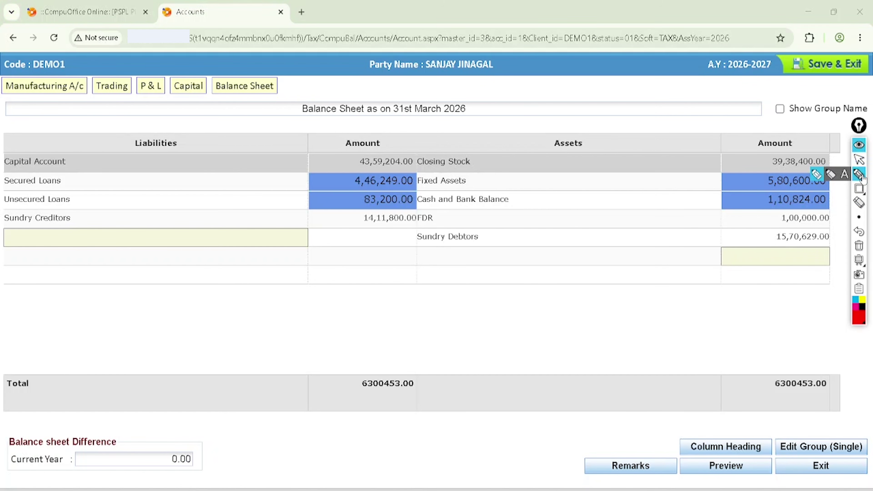
mouse_move(424, 382)
mouse_down()
mouse_move(381, 351)
mouse_move(418, 381)
mouse_up()
mouse_move(813, 344)
mouse_down()
mouse_move(841, 376)
mouse_move(817, 350)
mouse_up()
drag(2, 453, 90, 460)
mouse_move(199, 441)
mouse_down()
mouse_move(204, 478)
mouse_move(176, 431)
mouse_up()
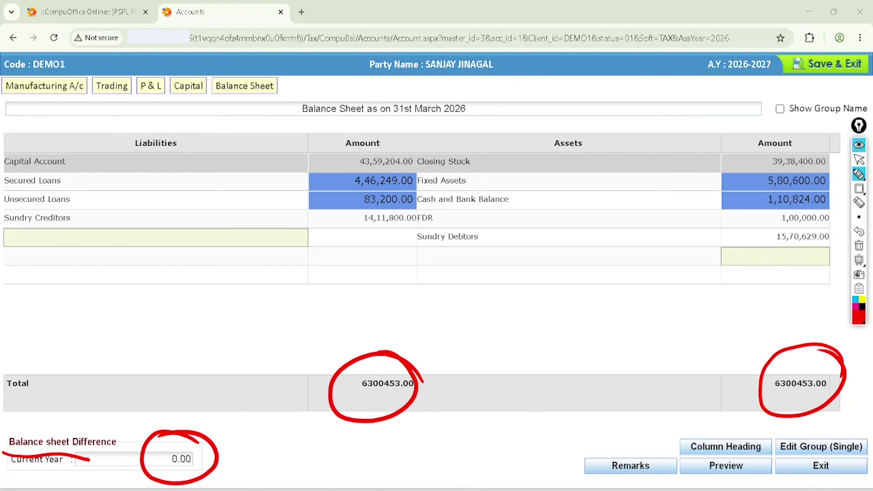
click(859, 246)
click(858, 161)
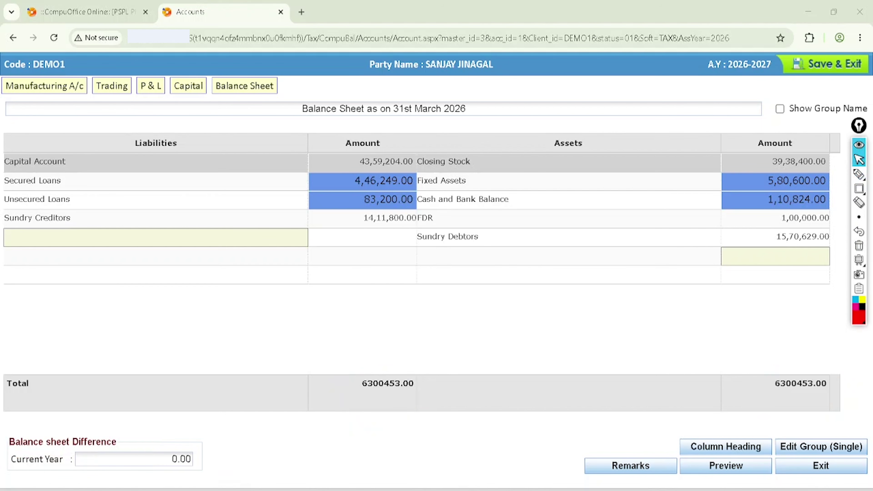
click(859, 174)
mouse_move(857, 57)
mouse_down()
mouse_move(824, 90)
mouse_move(855, 73)
mouse_up()
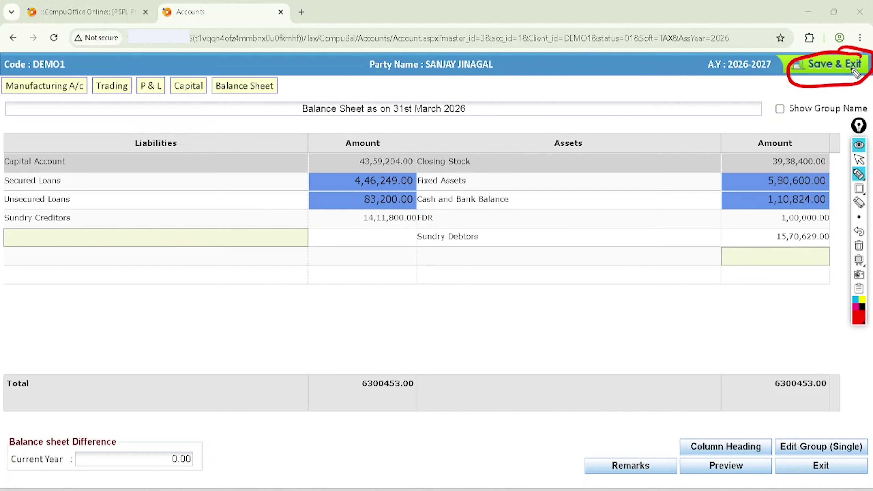
Clear the leftover annotation, then save and exit the balanced DEMO1 balance sheet
click(859, 246)
click(859, 159)
click(839, 65)
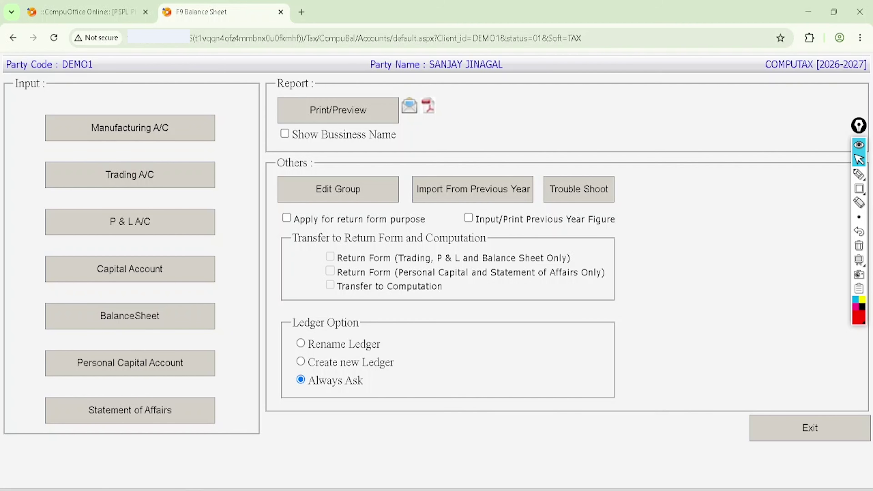
Ring the report-printing and business-name settings in red, clear the ink, and tick Show Bussiness Name
click(859, 174)
mouse_move(373, 88)
mouse_down()
mouse_move(360, 85)
mouse_move(386, 88)
mouse_move(335, 83)
mouse_up()
drag(292, 120, 272, 126)
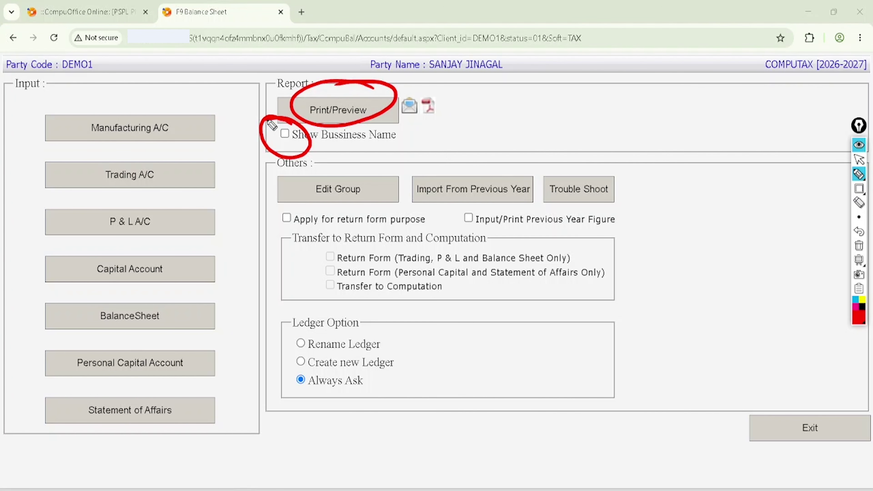
click(859, 260)
click(859, 259)
click(859, 245)
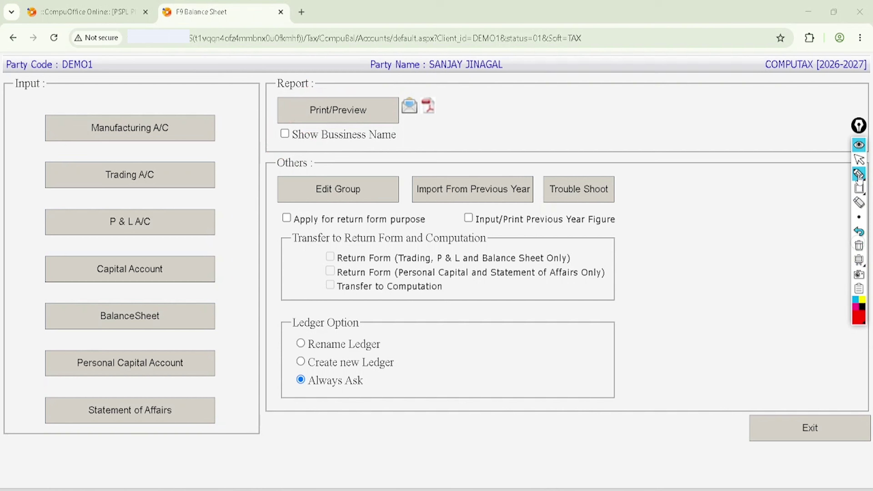
click(859, 160)
click(284, 134)
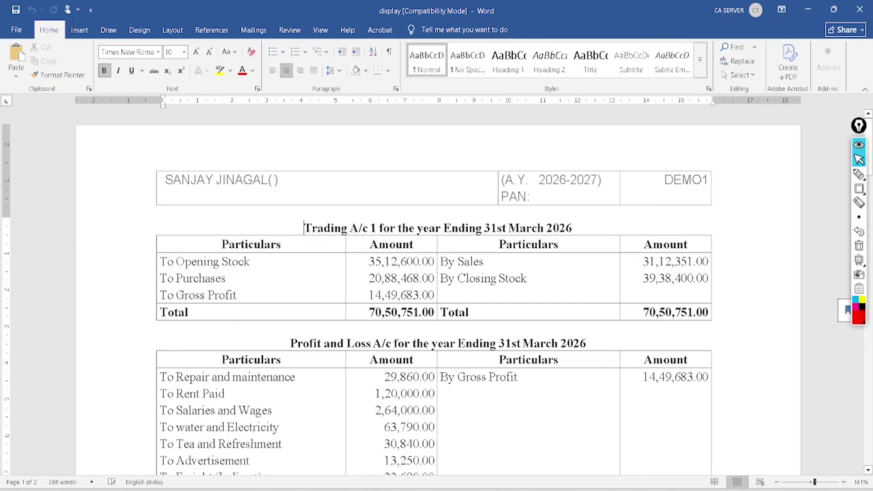
click(859, 174)
drag(283, 181, 339, 158)
drag(485, 173, 540, 158)
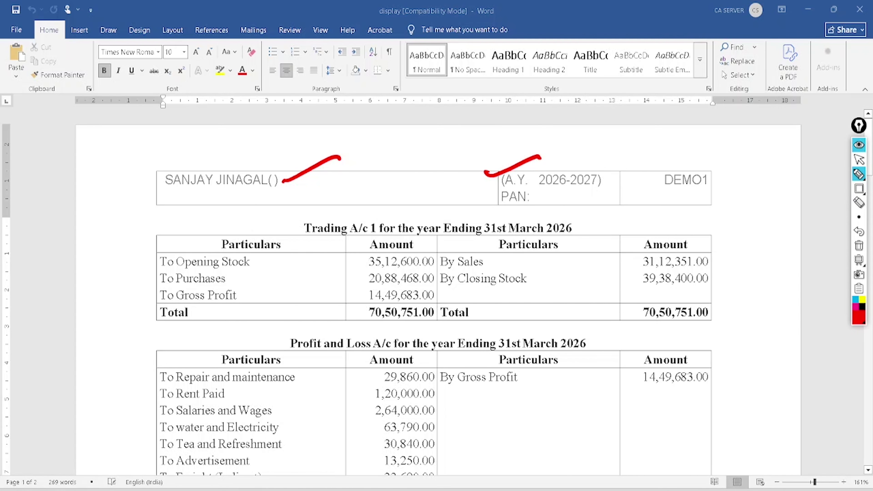
drag(541, 196, 595, 175)
mouse_move(703, 160)
mouse_down()
mouse_move(702, 172)
mouse_move(673, 146)
mouse_up()
click(859, 245)
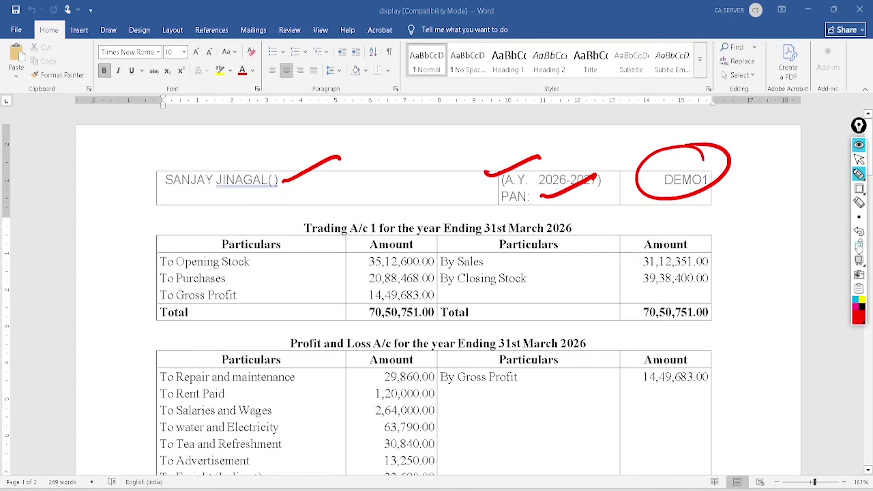
click(859, 189)
mouse_move(107, 197)
mouse_down()
mouse_move(347, 325)
mouse_move(670, 318)
mouse_move(776, 328)
mouse_up()
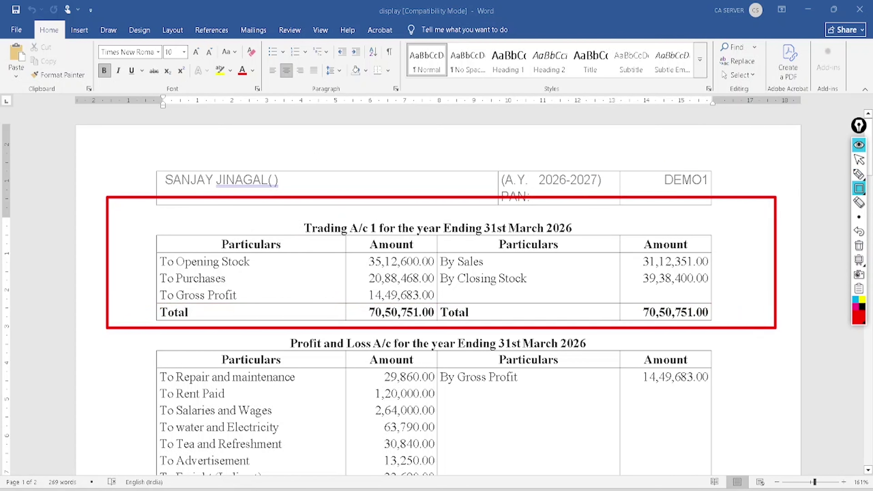
click(856, 176)
drag(264, 256, 307, 233)
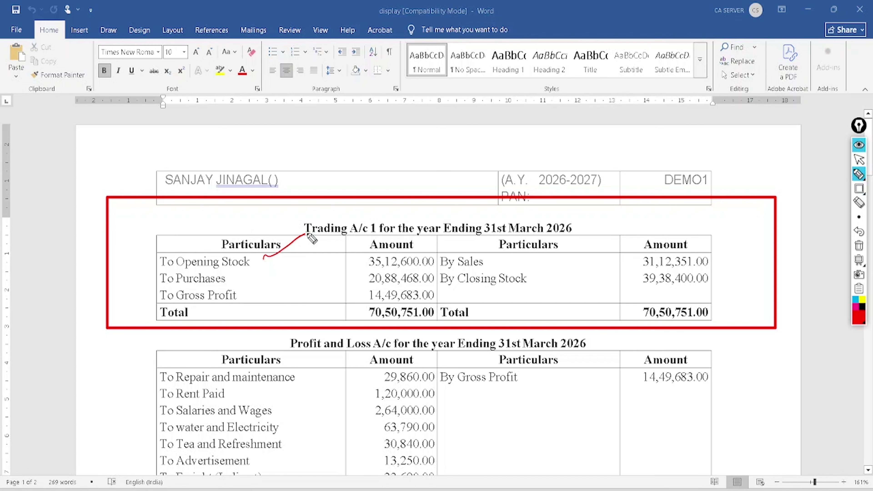
drag(237, 275, 297, 252)
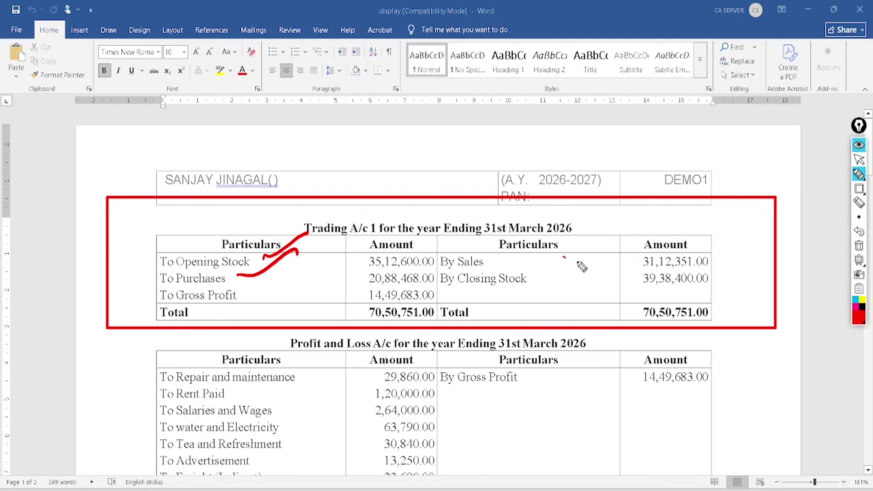
drag(562, 256, 620, 242)
drag(615, 274, 681, 255)
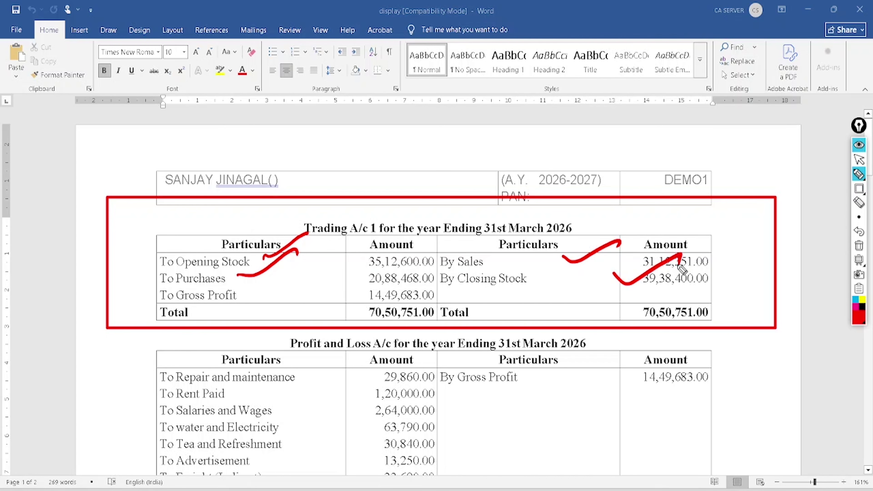
drag(717, 292, 685, 277)
mouse_move(435, 296)
mouse_down()
mouse_move(345, 307)
mouse_move(429, 290)
mouse_up()
mouse_move(370, 286)
mouse_down()
mouse_move(327, 305)
mouse_move(557, 391)
mouse_move(682, 398)
mouse_move(680, 412)
mouse_move(633, 347)
mouse_up()
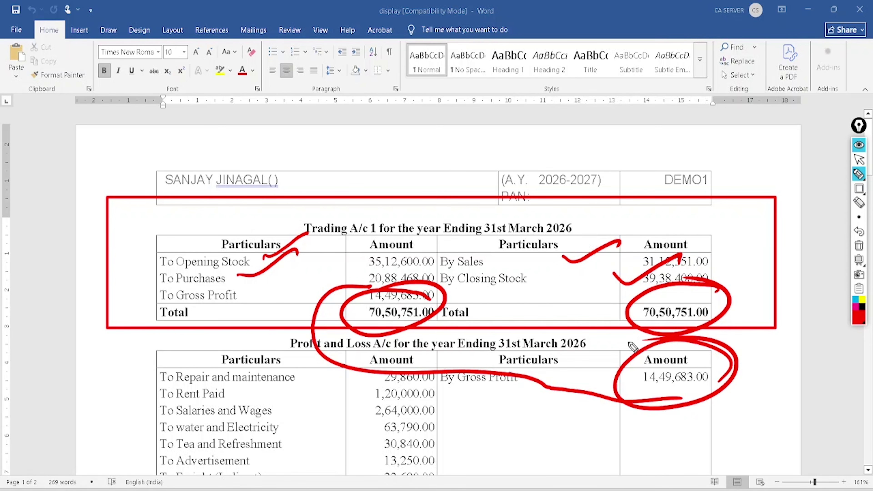
click(858, 247)
click(859, 160)
Scroll down and circle the 7,59,340.00 net profit in the Profit and Loss account
scroll(859, 160, down, 5)
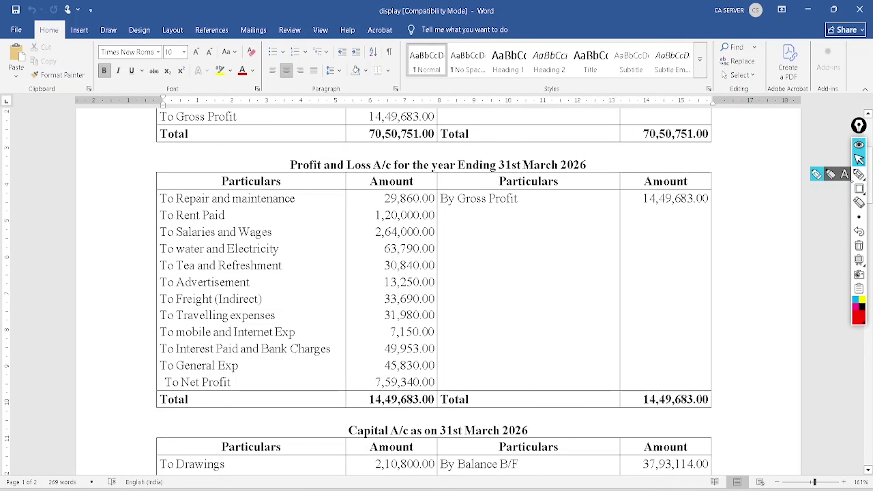
click(858, 173)
mouse_move(438, 372)
mouse_down()
mouse_move(374, 402)
mouse_move(380, 377)
mouse_up()
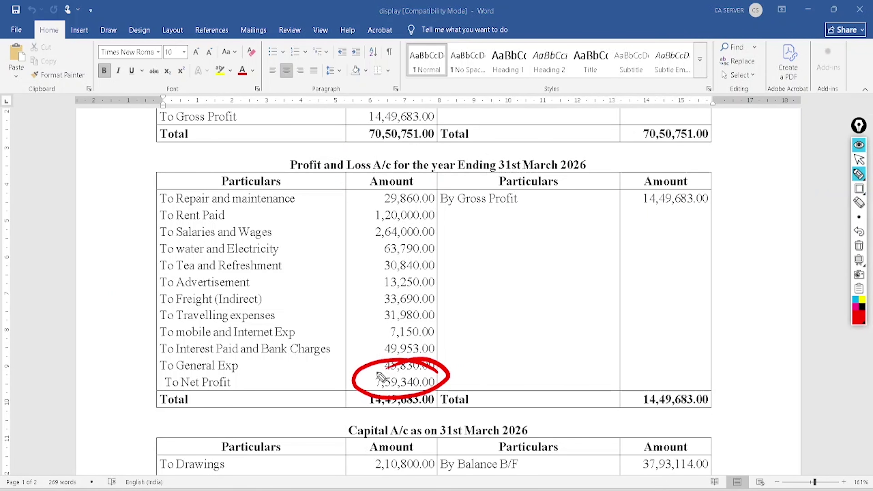
click(859, 161)
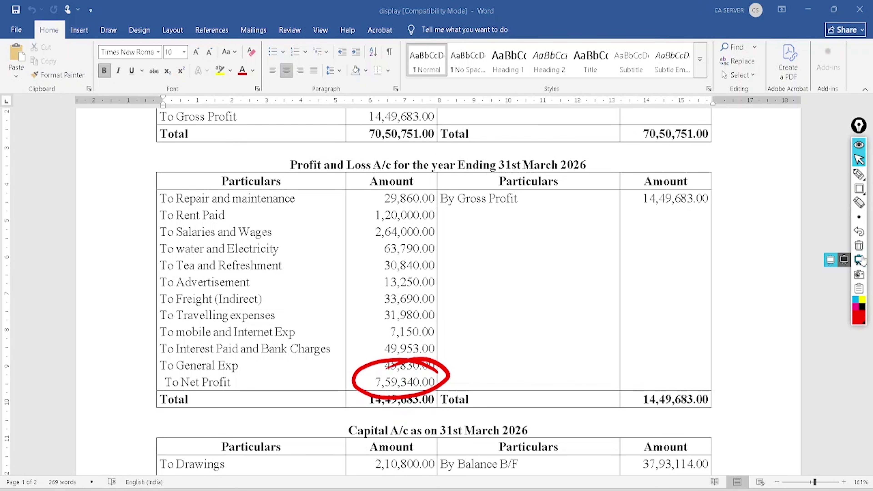
click(859, 246)
Circle net profit 7,59,340.00 and capital 43,59,204.00 in the Capital A/c and Balance Sheet
scroll(433, 292, down, 4)
scroll(434, 293, up, 1)
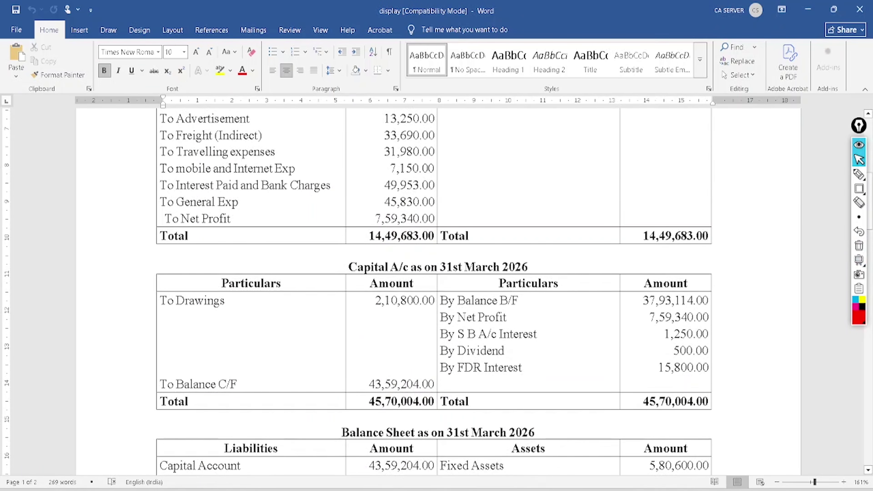
click(859, 174)
mouse_move(707, 319)
mouse_down()
mouse_move(701, 305)
mouse_move(643, 316)
mouse_up()
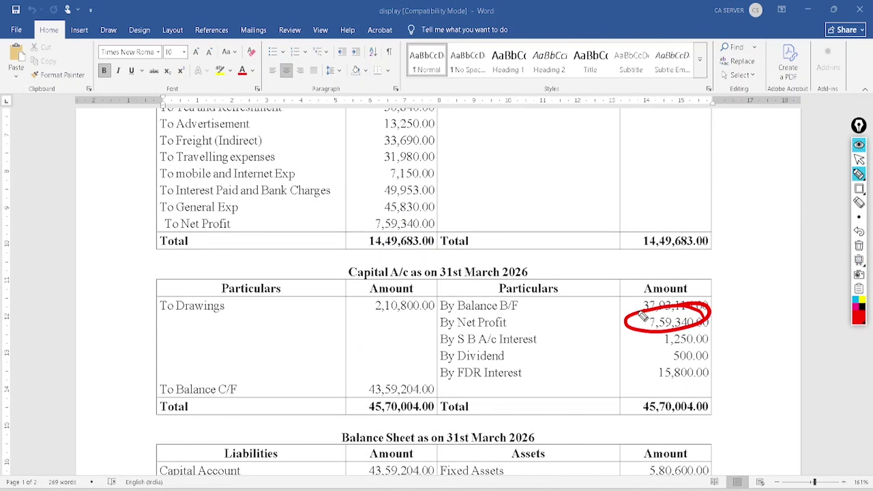
mouse_move(430, 361)
mouse_down()
mouse_move(357, 375)
mouse_move(431, 371)
mouse_up()
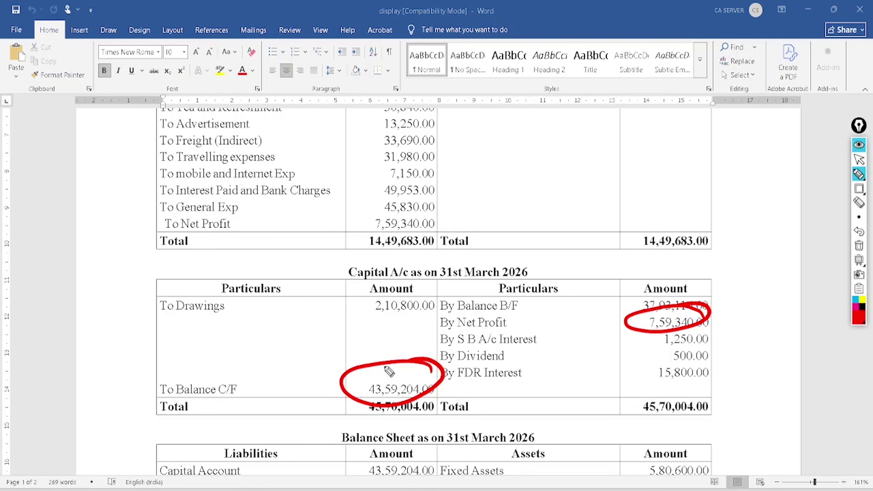
mouse_move(428, 447)
mouse_down()
mouse_move(388, 488)
mouse_move(386, 445)
mouse_up()
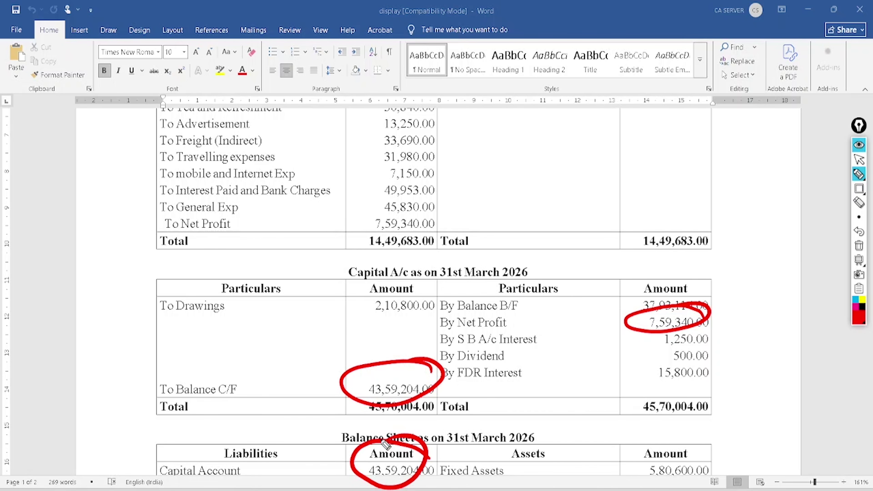
click(858, 245)
click(859, 159)
Circle and tick both 63,00,453.00 Balance Sheet totals and the Secured Loans annexure total
scroll(437, 292, down, 8)
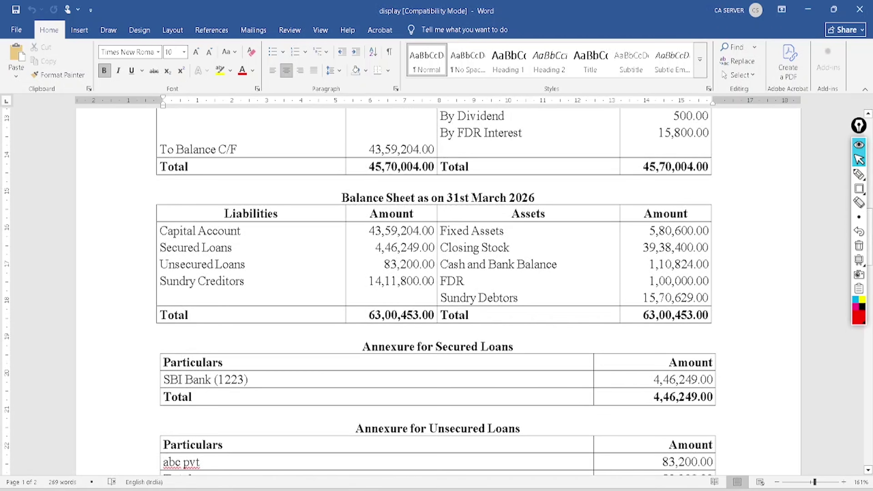
scroll(437, 292, up, 3)
click(858, 175)
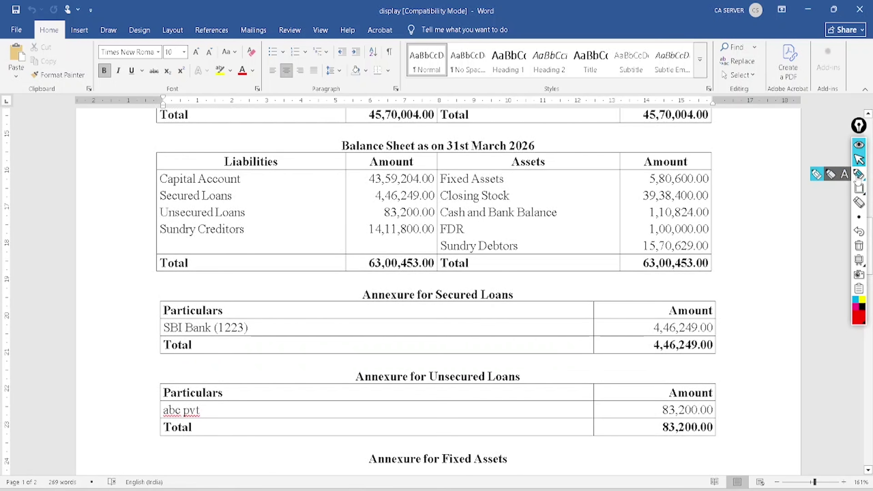
mouse_move(428, 247)
mouse_down()
mouse_move(412, 229)
mouse_move(368, 241)
mouse_up()
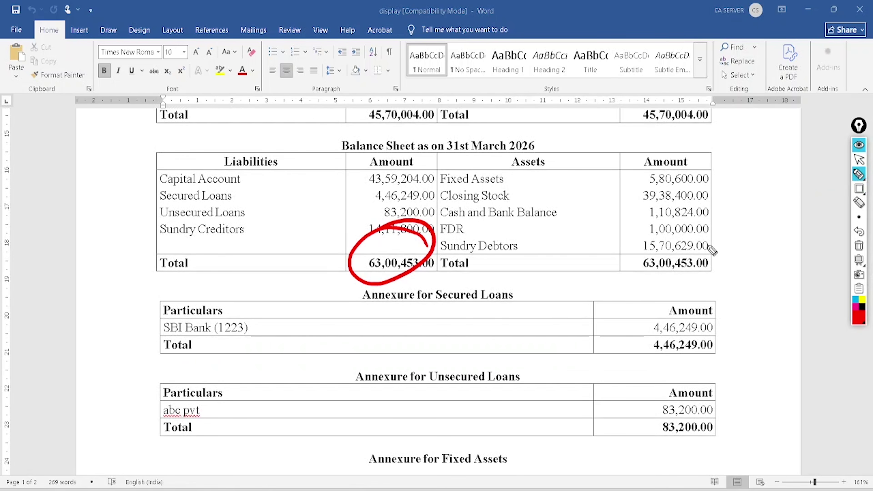
drag(708, 247, 621, 238)
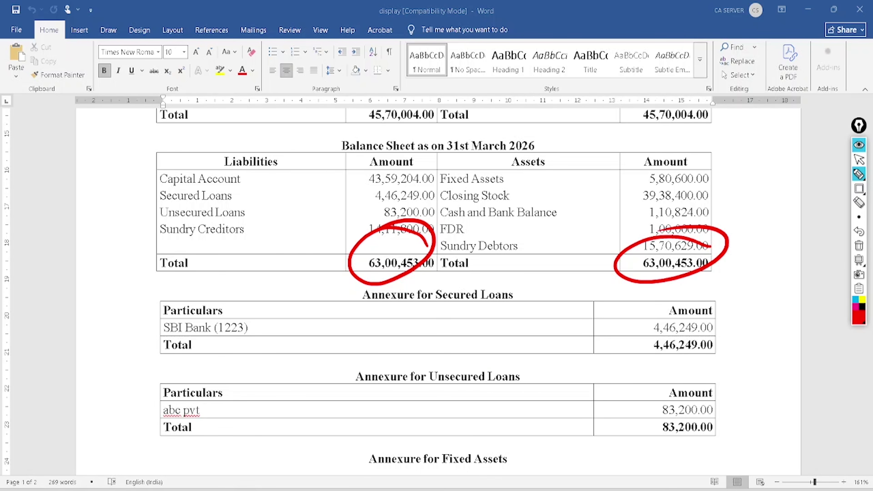
drag(517, 283, 593, 252)
drag(532, 368, 601, 337)
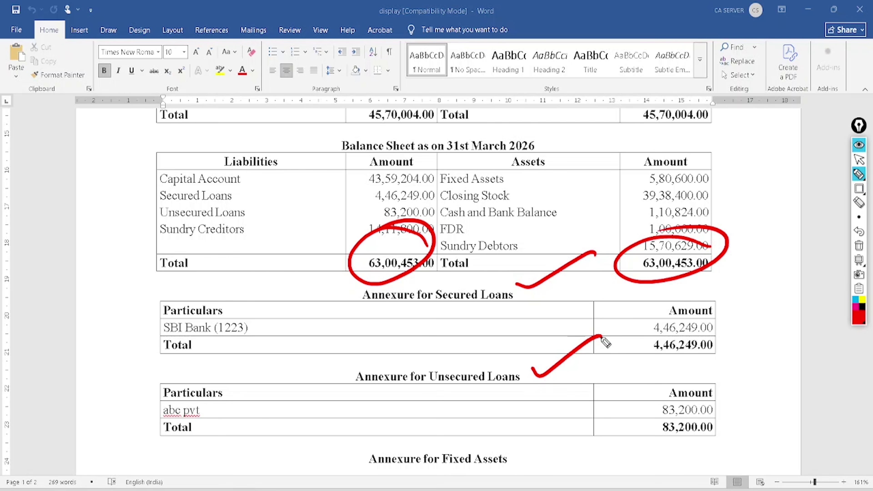
click(858, 245)
click(859, 160)
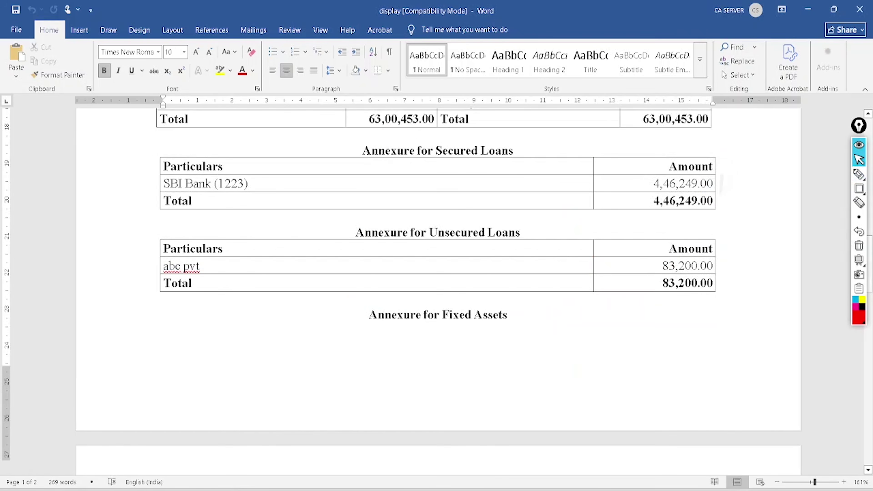
Scroll through the loan annexures and back to the report's first page
scroll(436, 292, down, 10)
scroll(436, 292, down, 5)
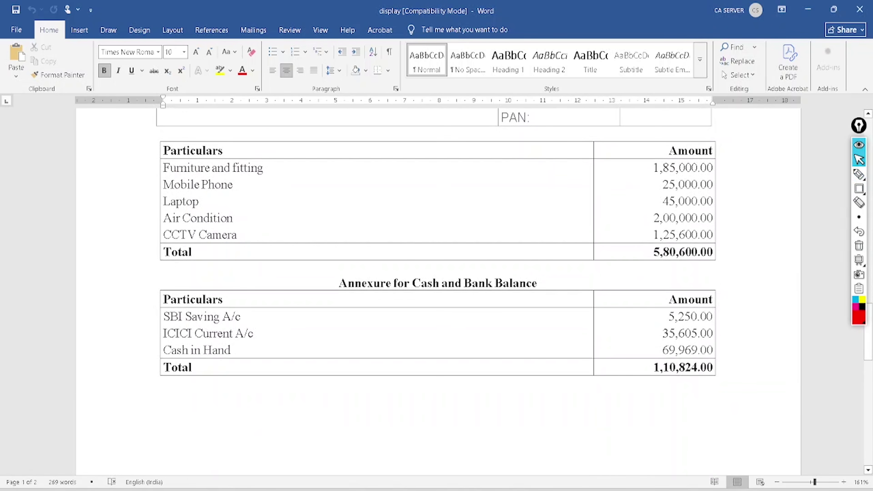
scroll(437, 292, up, 15)
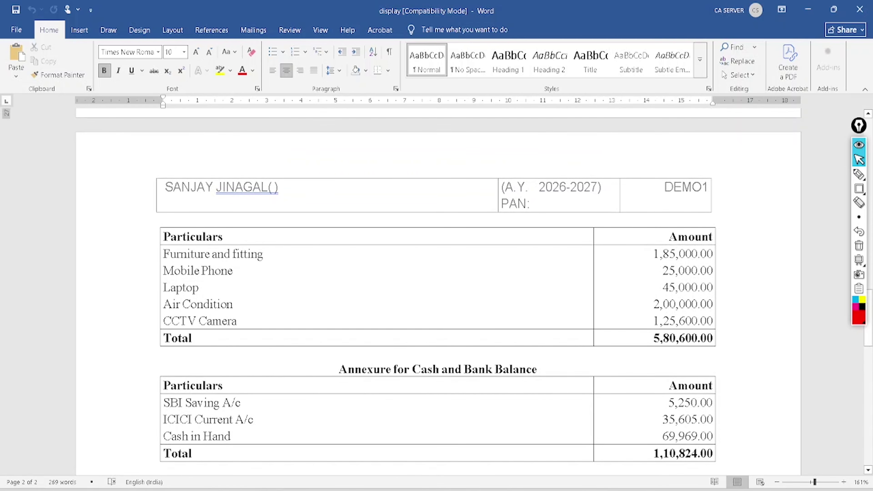
scroll(437, 293, up, 20)
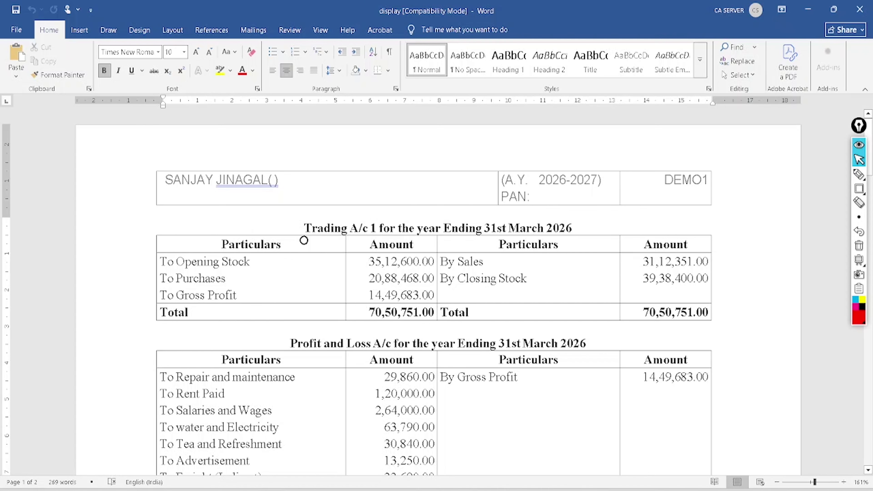
click(858, 174)
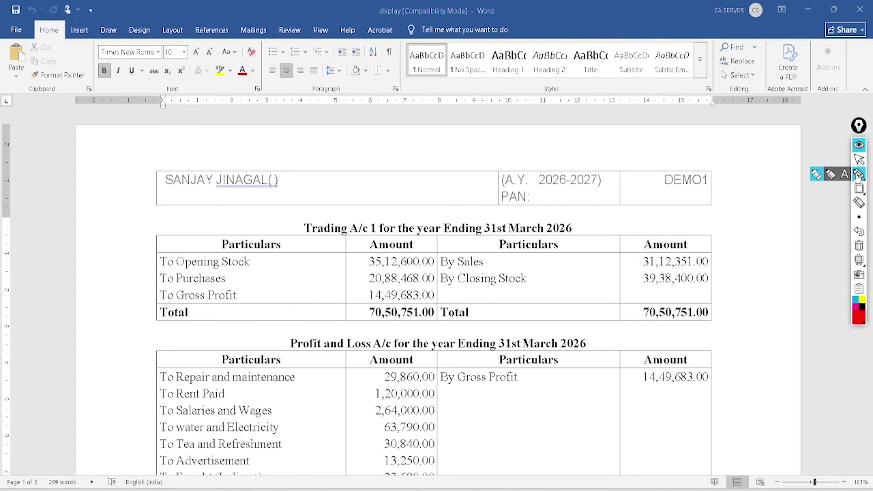